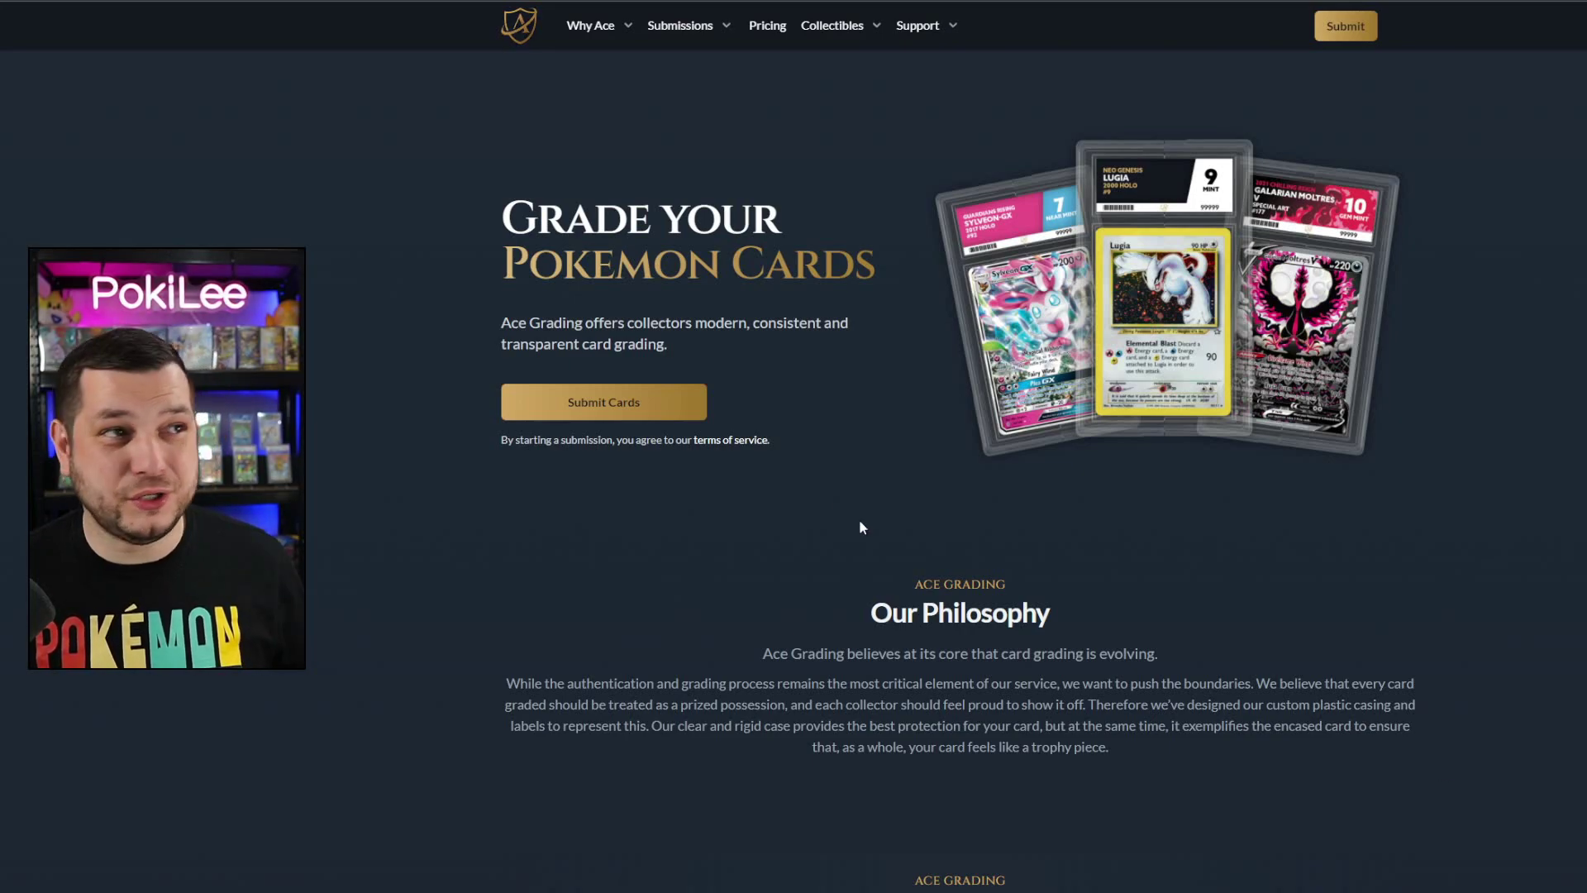
From Submit Cards, start a new submission to open the name, type and service-level form
left_click(628, 406)
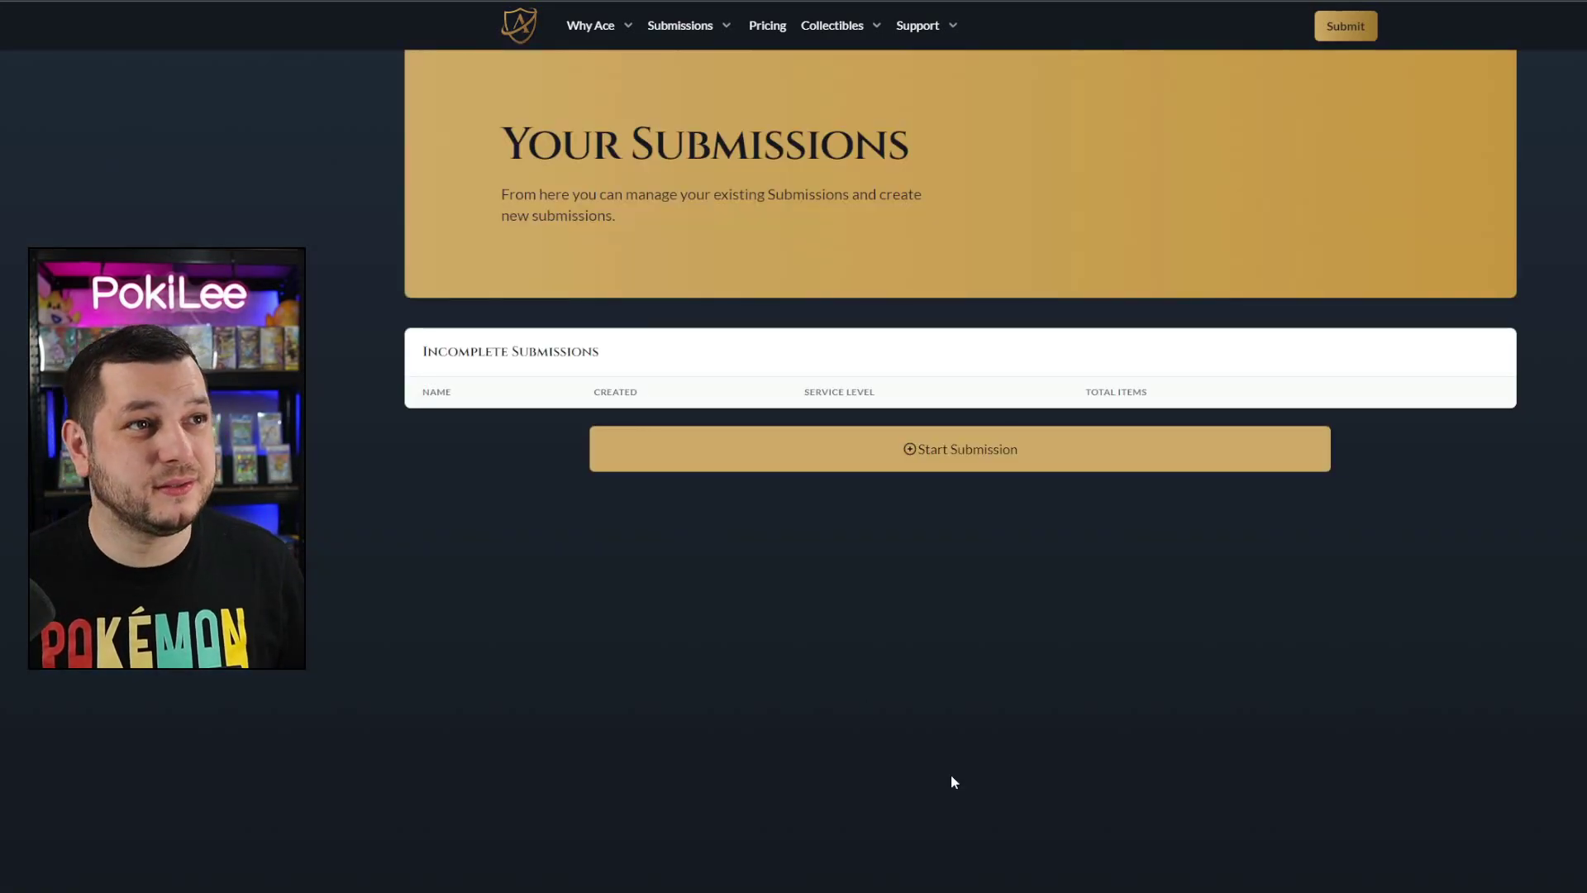
left_click(697, 31)
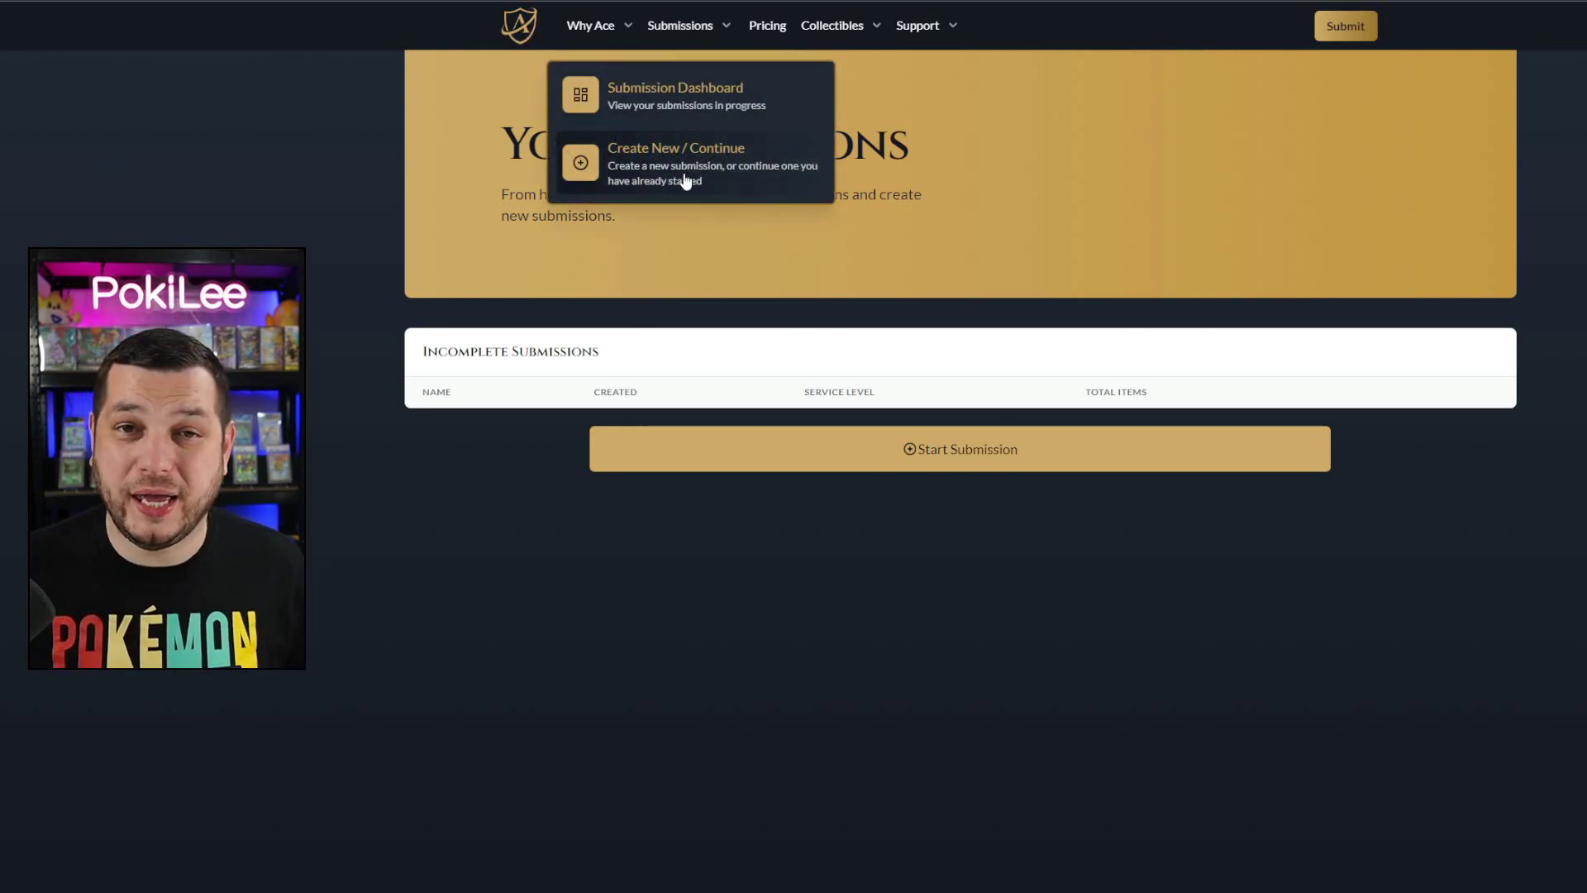
left_click(1010, 679)
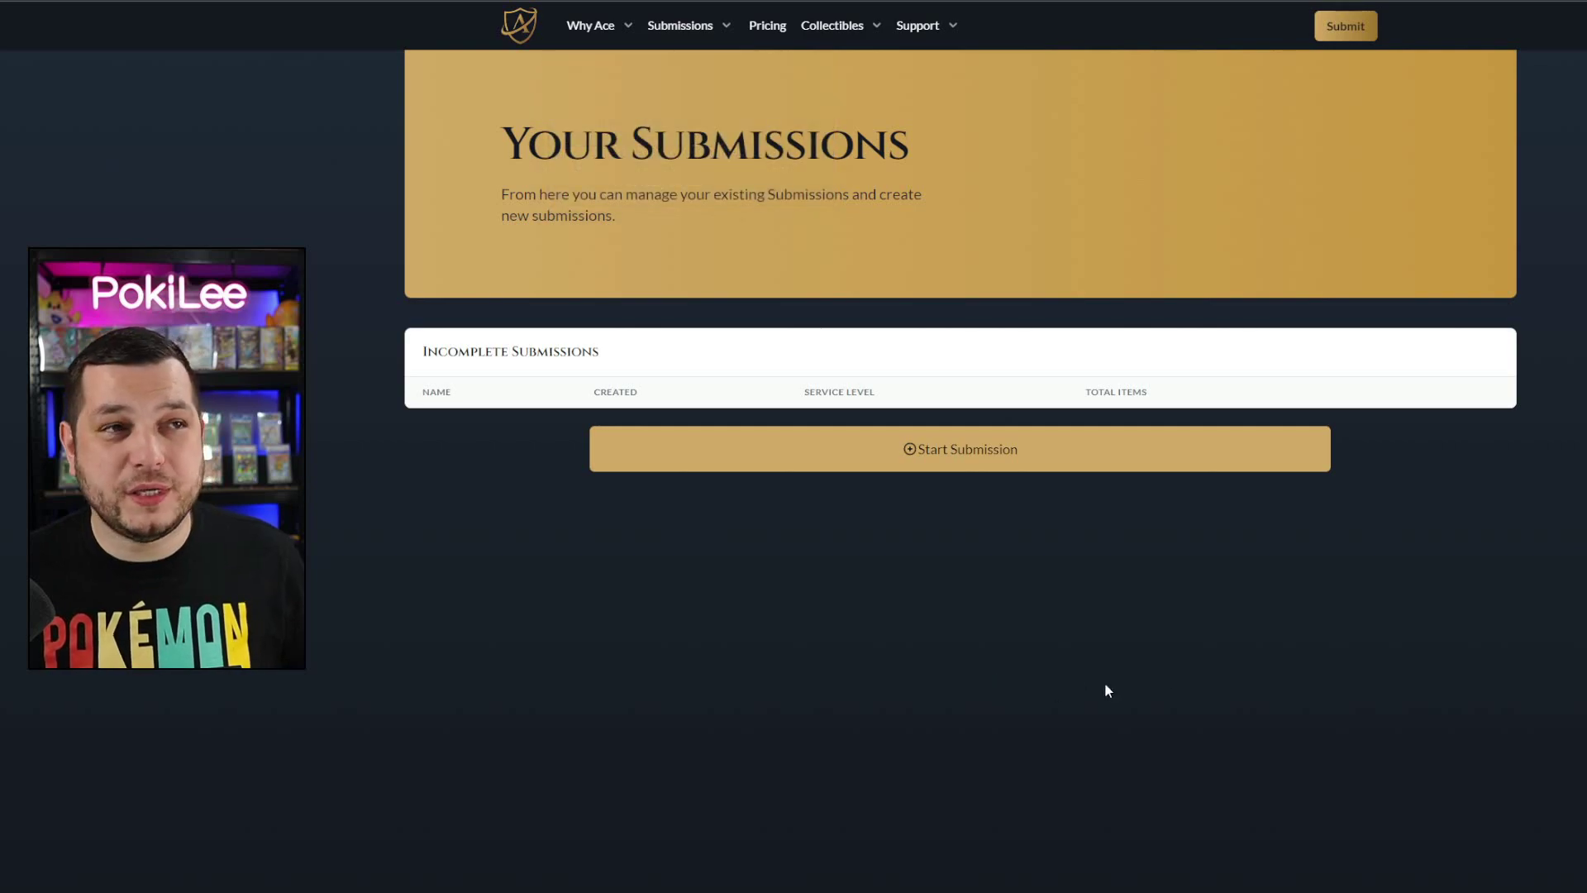
left_click(1014, 460)
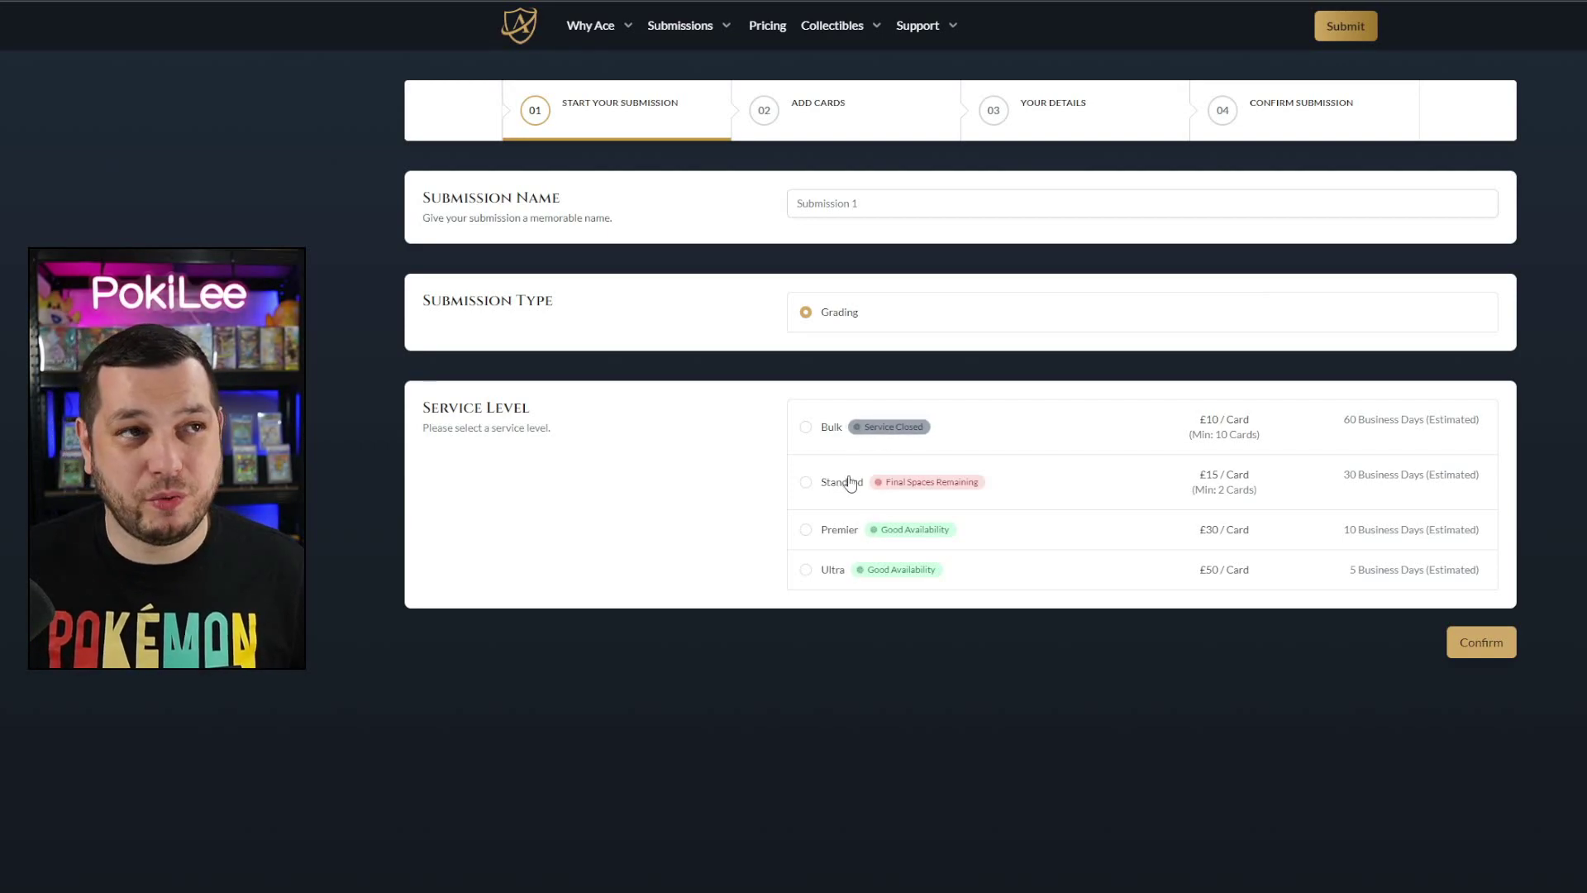
Choose the Standard service level and confirm to reach the Add Cards step
left_click(824, 491)
left_click(853, 203)
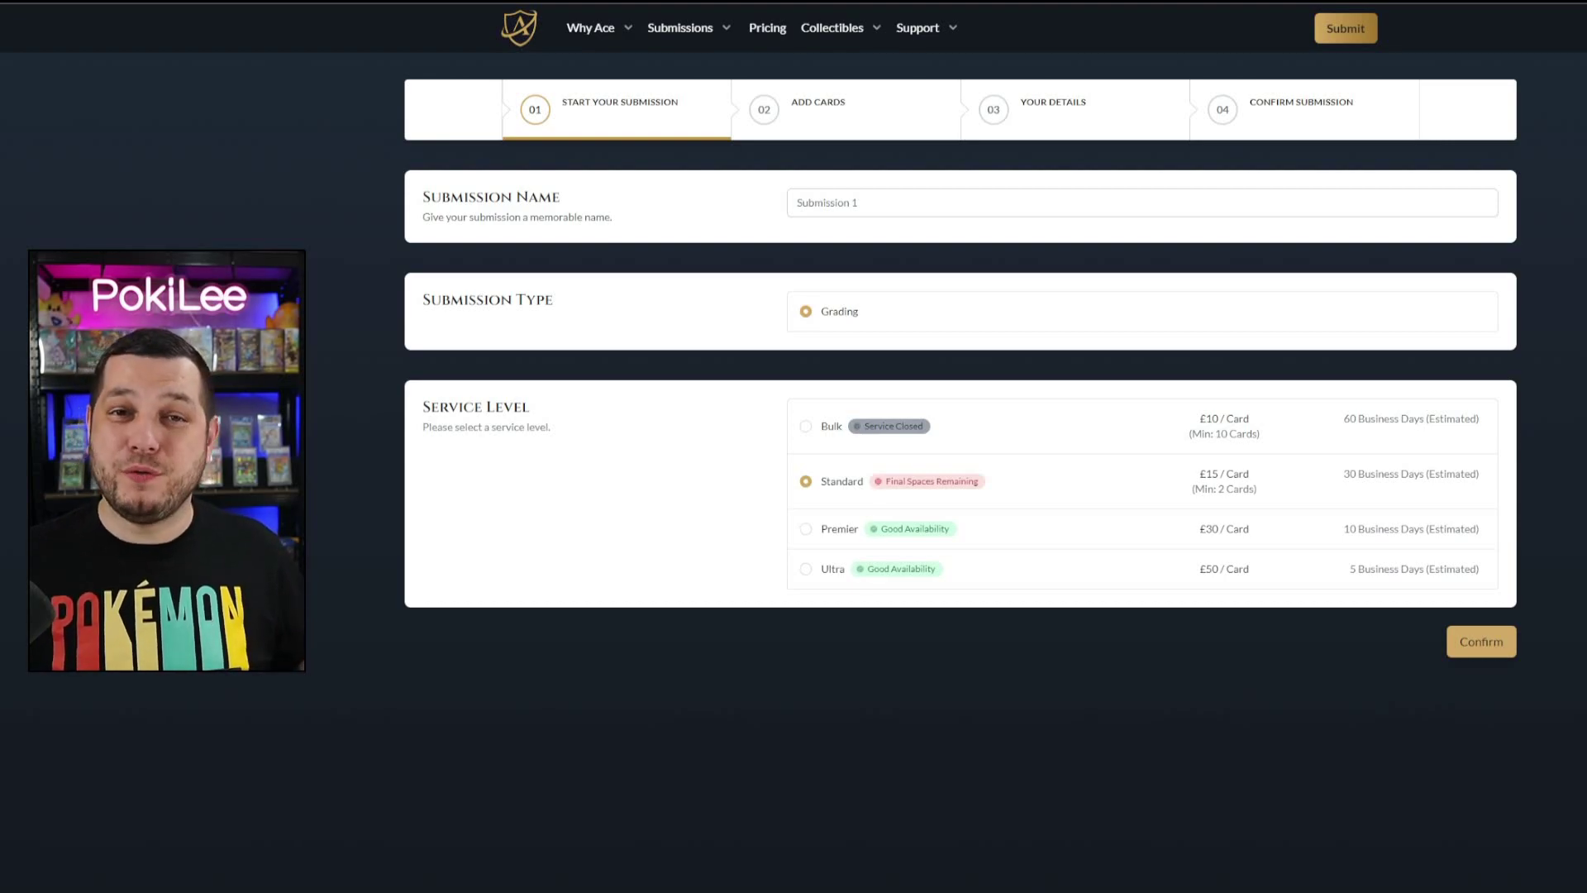
left_click(1500, 649)
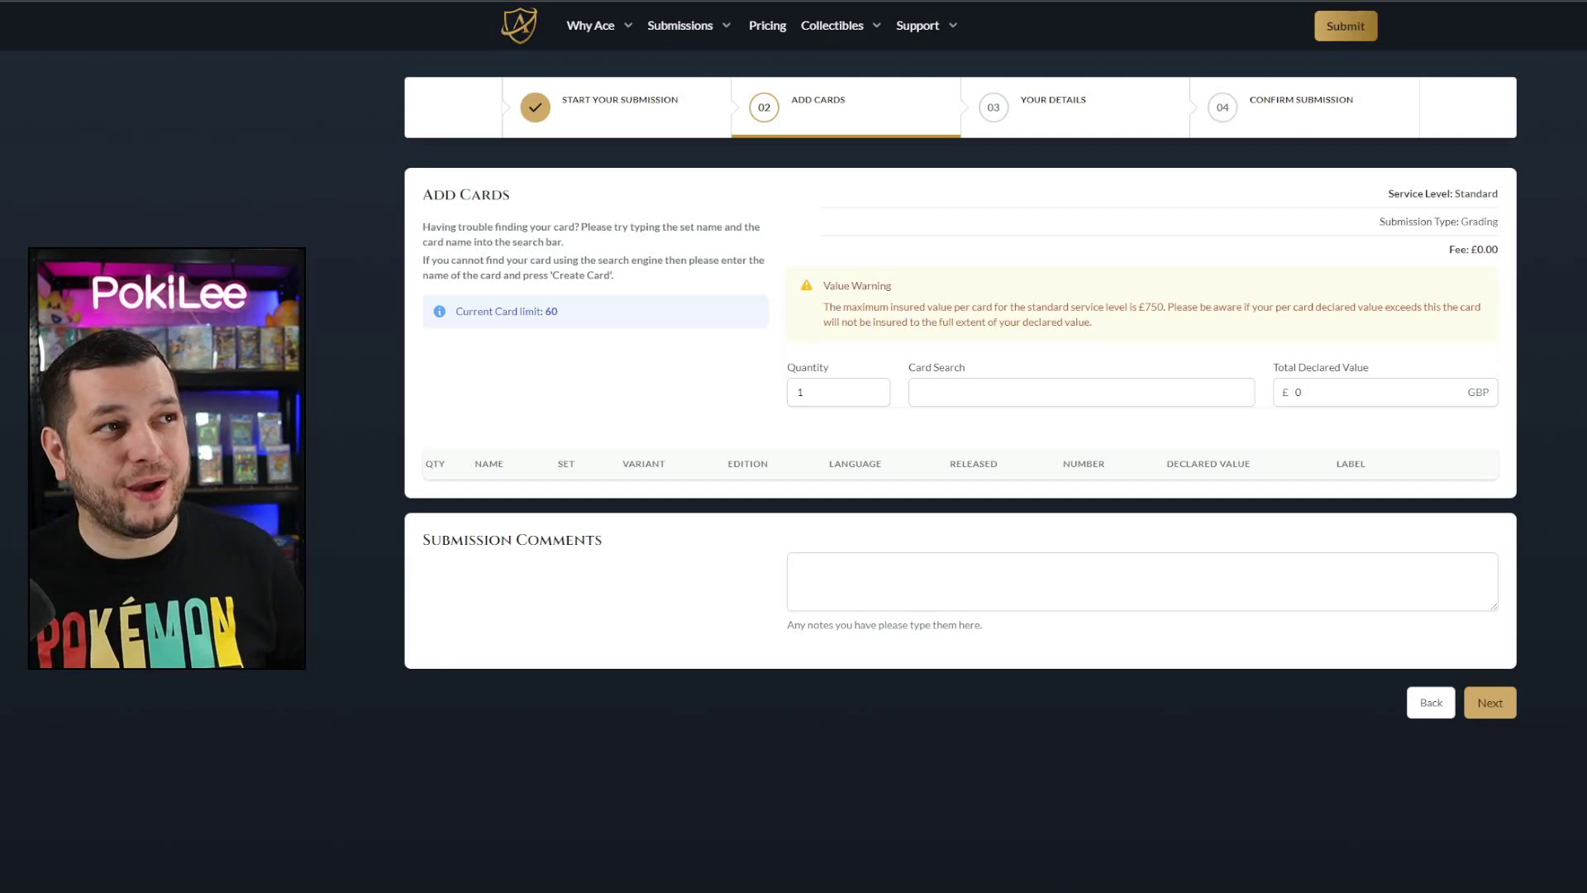
left_click_drag(559, 311, 453, 319)
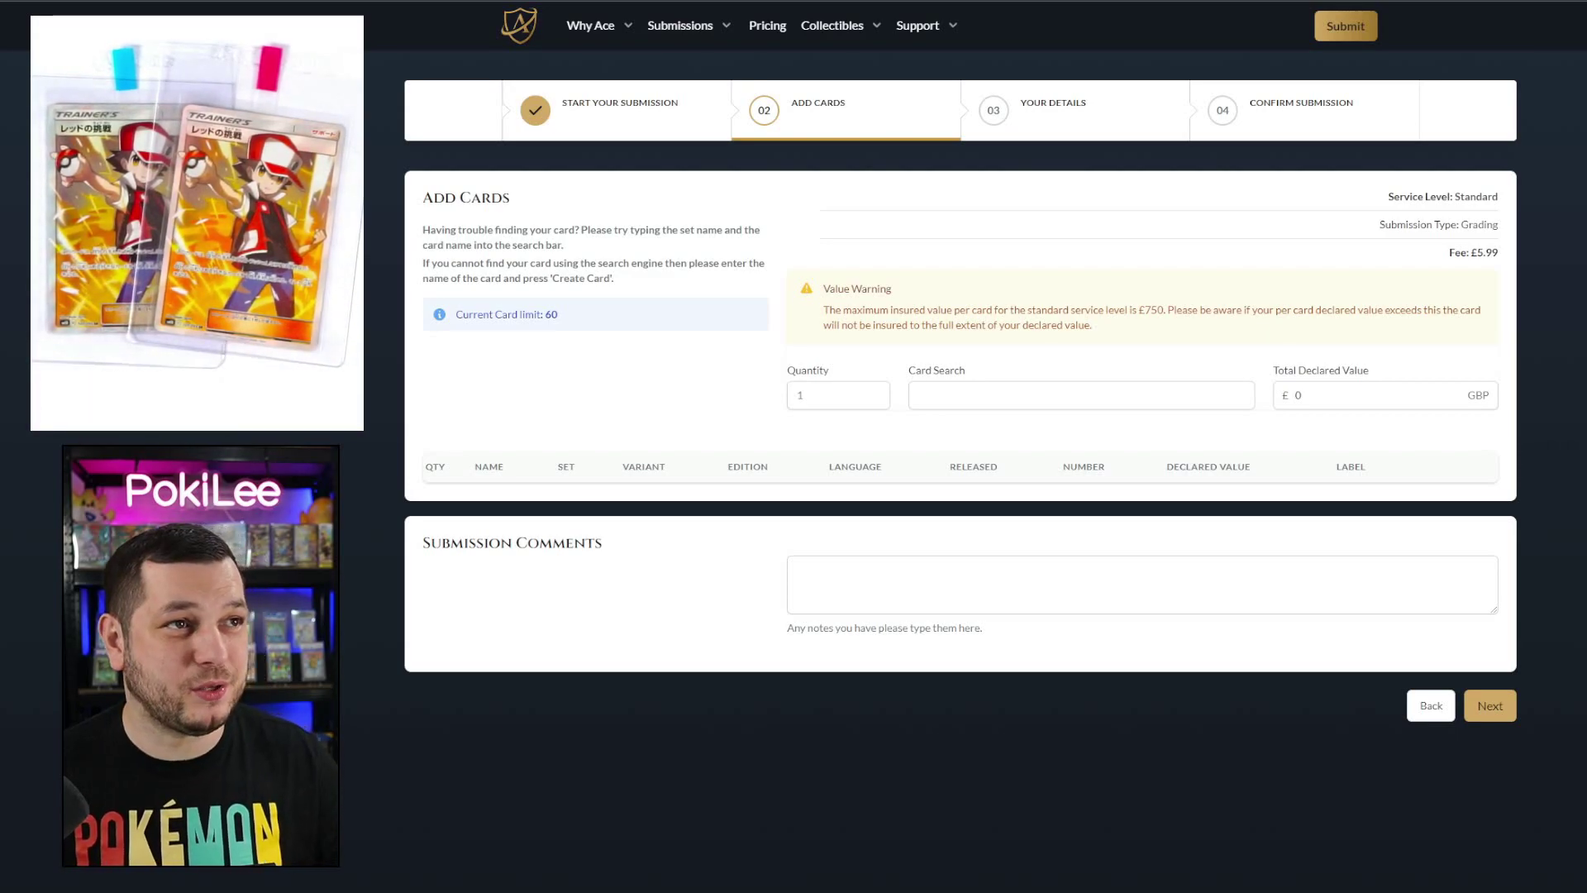
Add 2 copies of Red's Challenge (Double Blaze, 107/095) via search '107 red', declared at £50
left_click(876, 395)
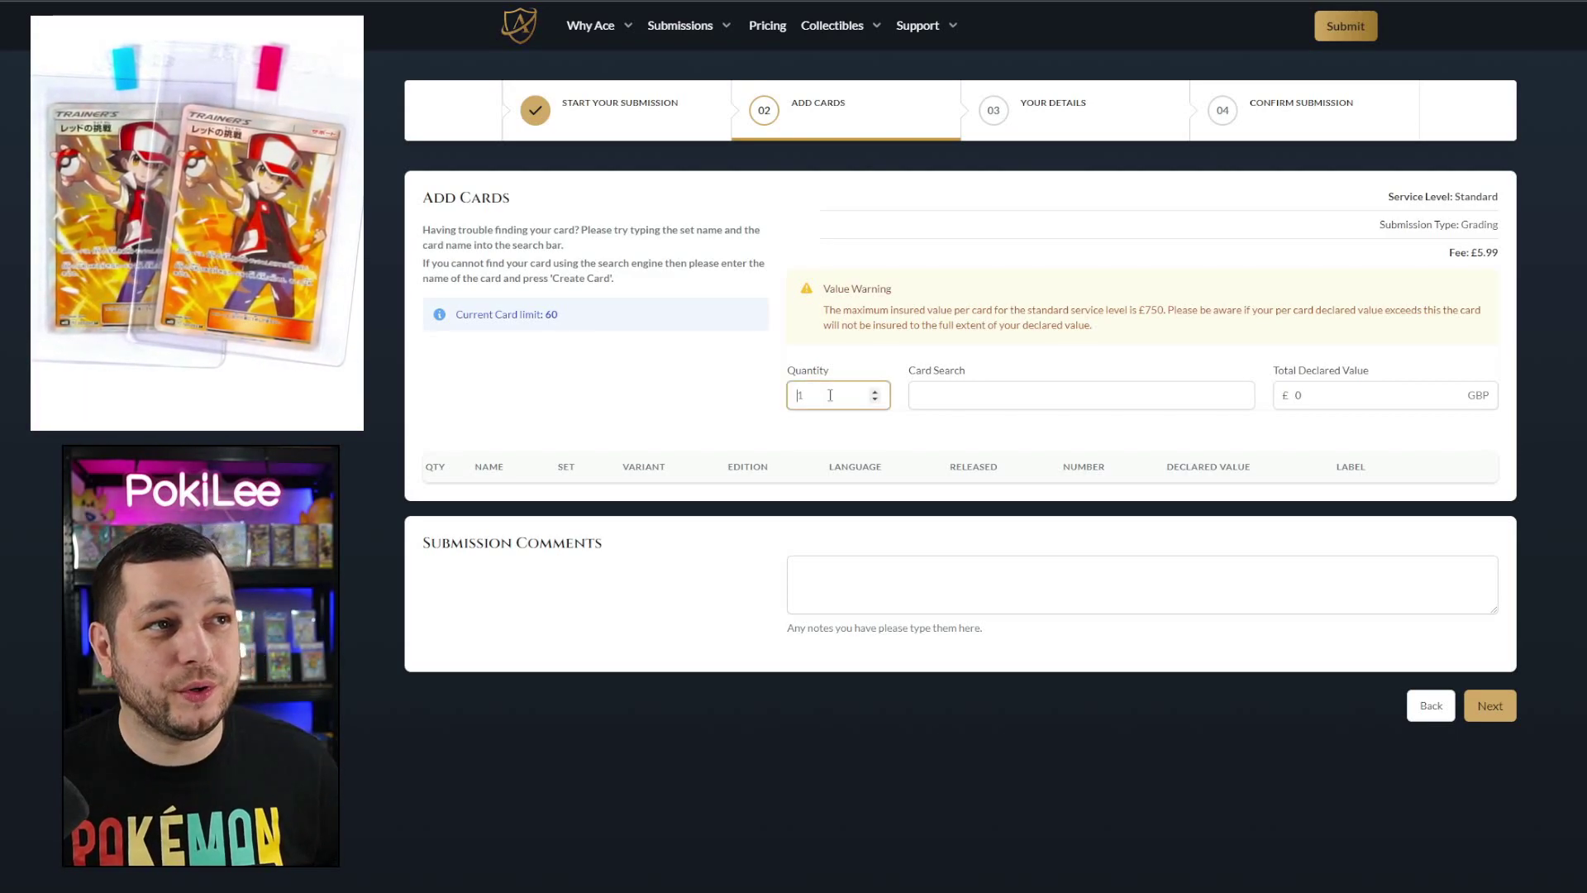
left_click(874, 391)
left_click(977, 394)
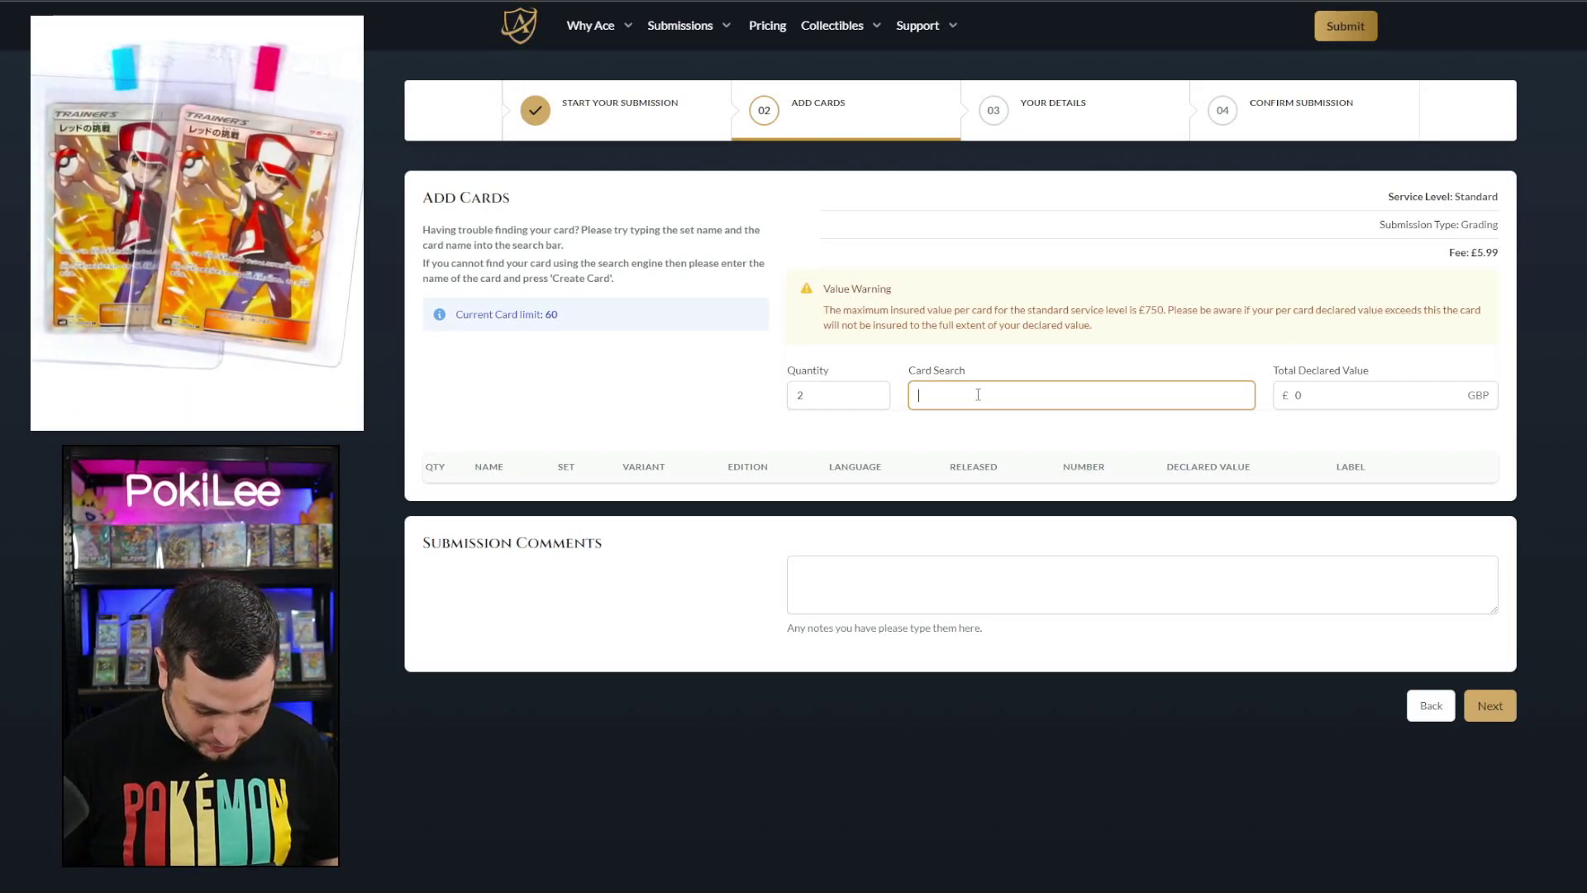
type("107 red")
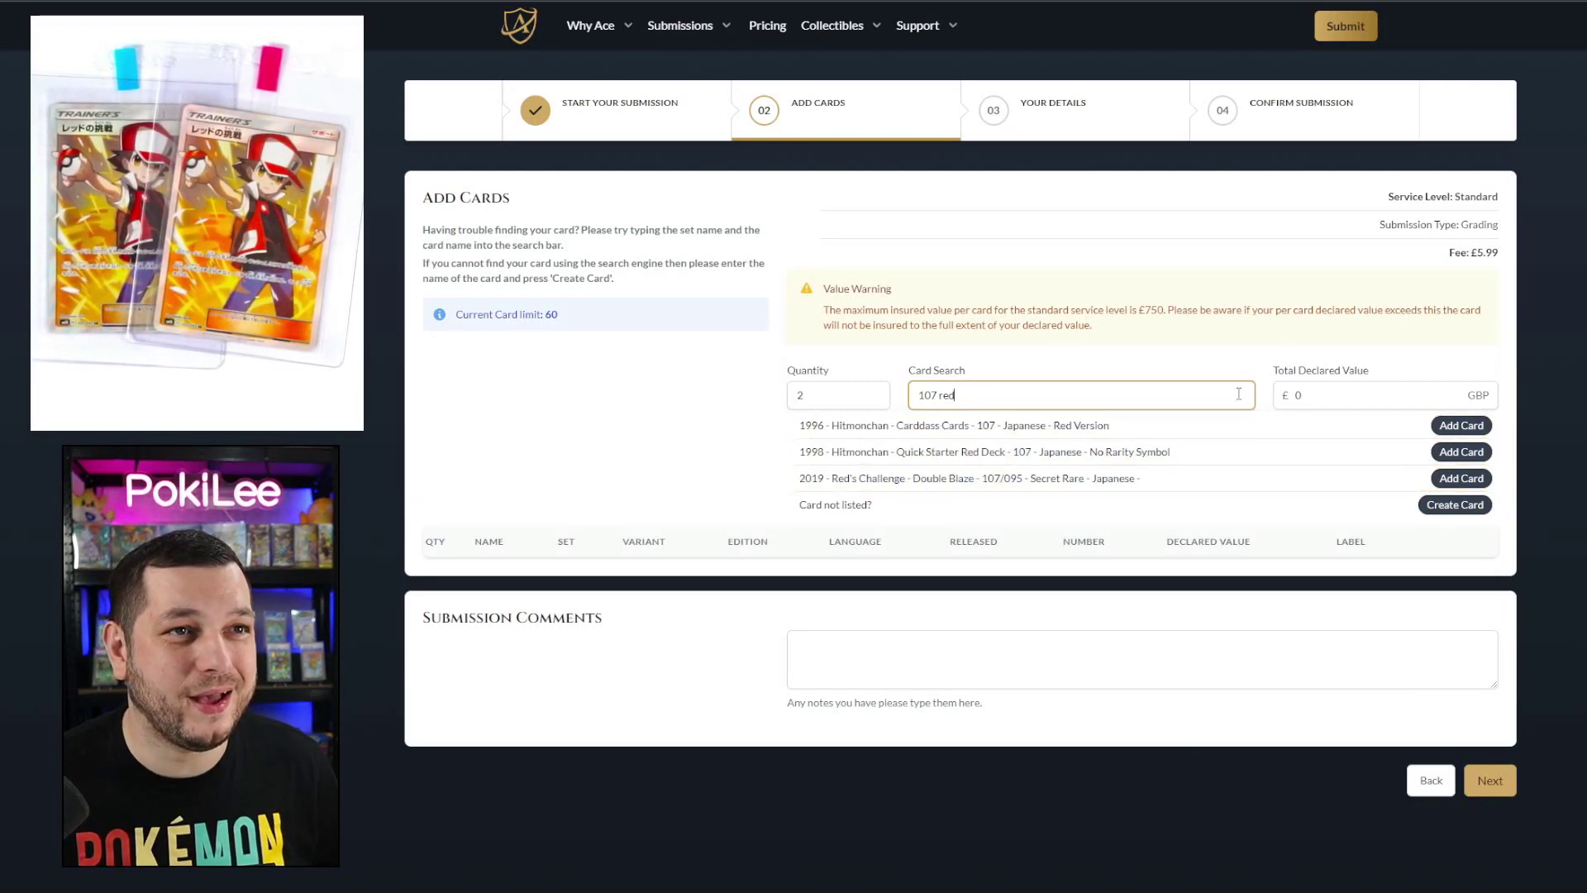
double_click(1293, 395)
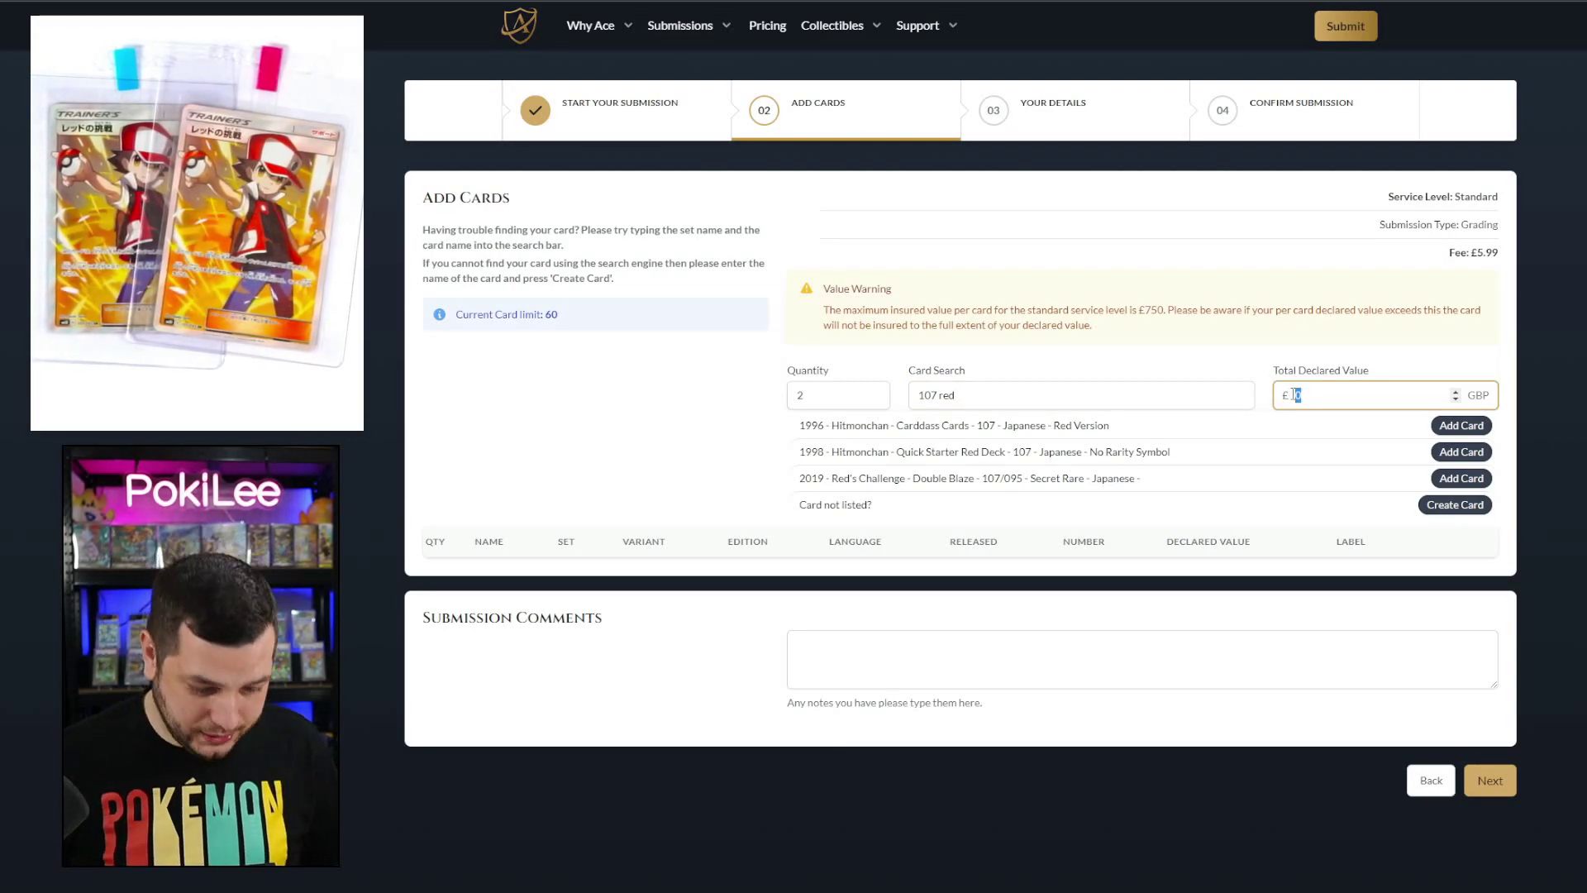
type("50")
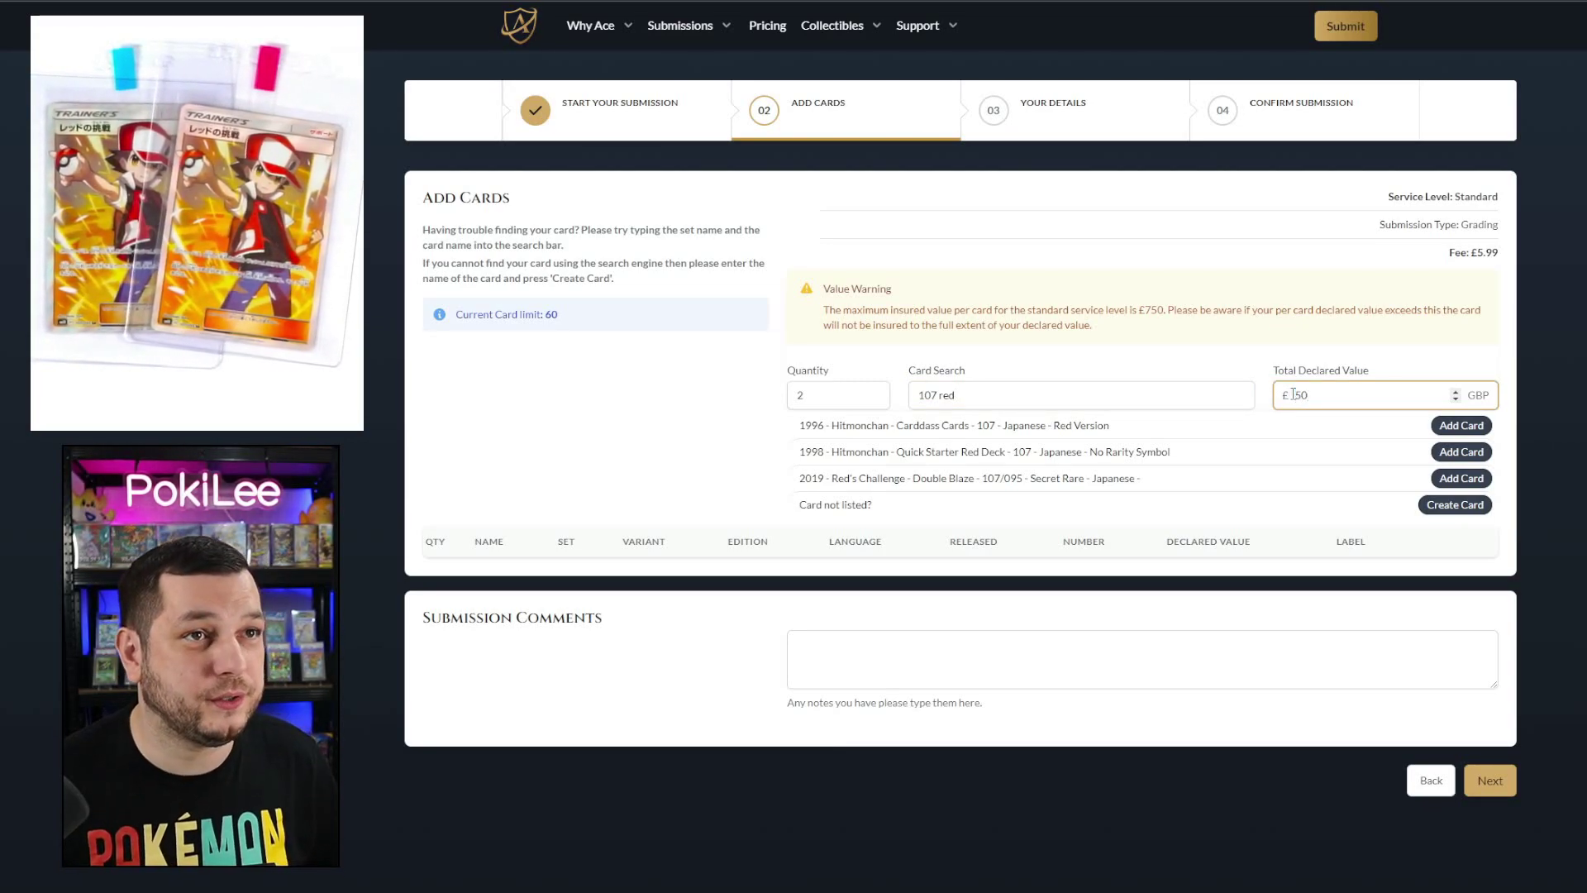
left_click(1468, 478)
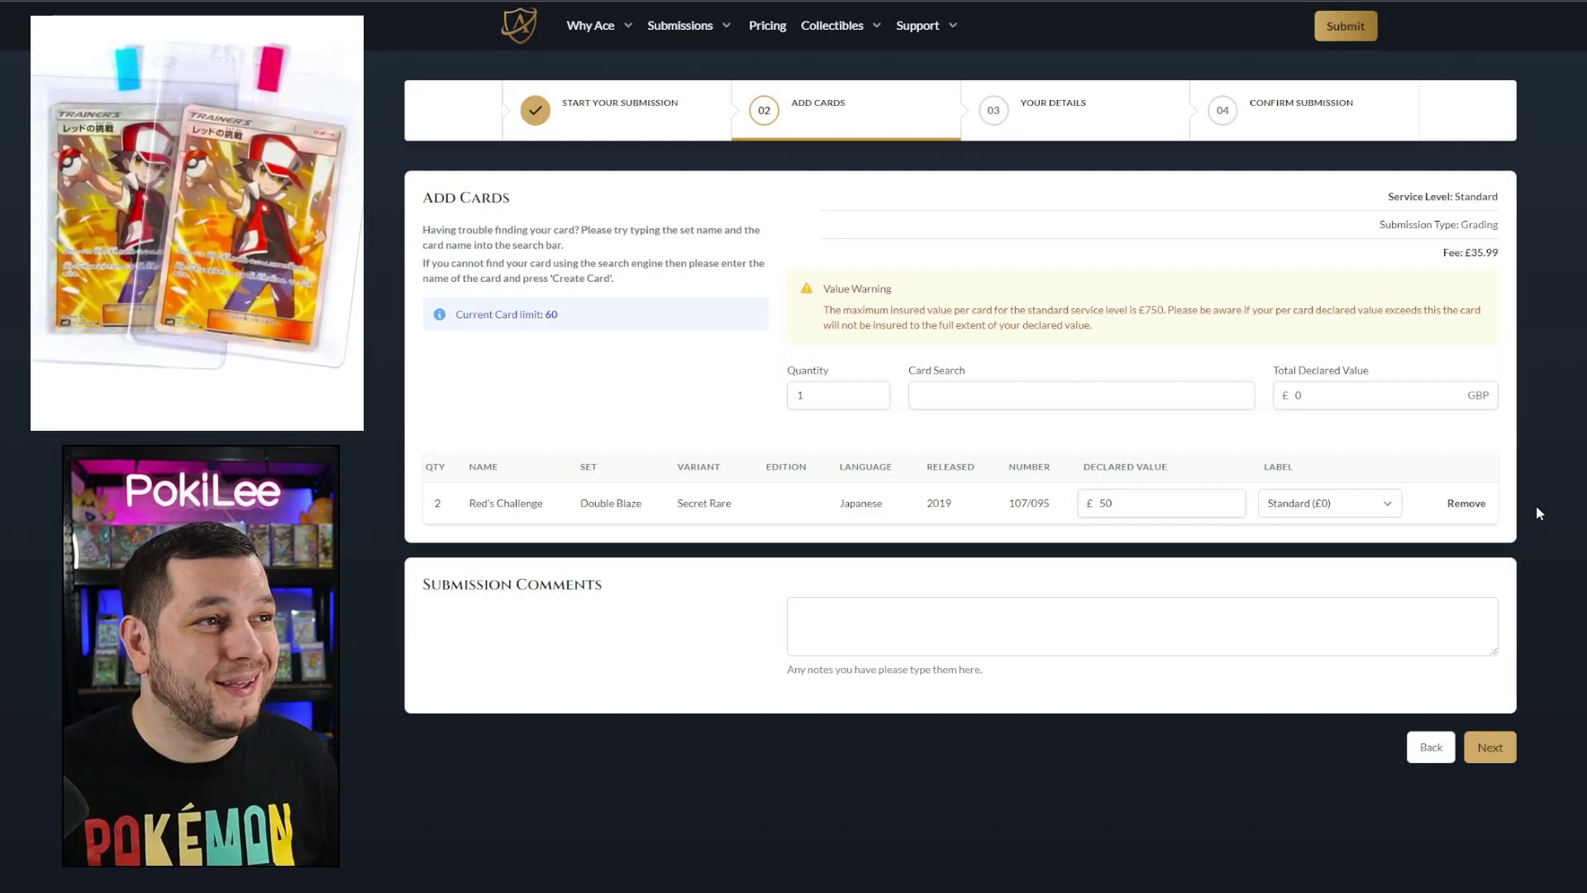
left_click(1347, 513)
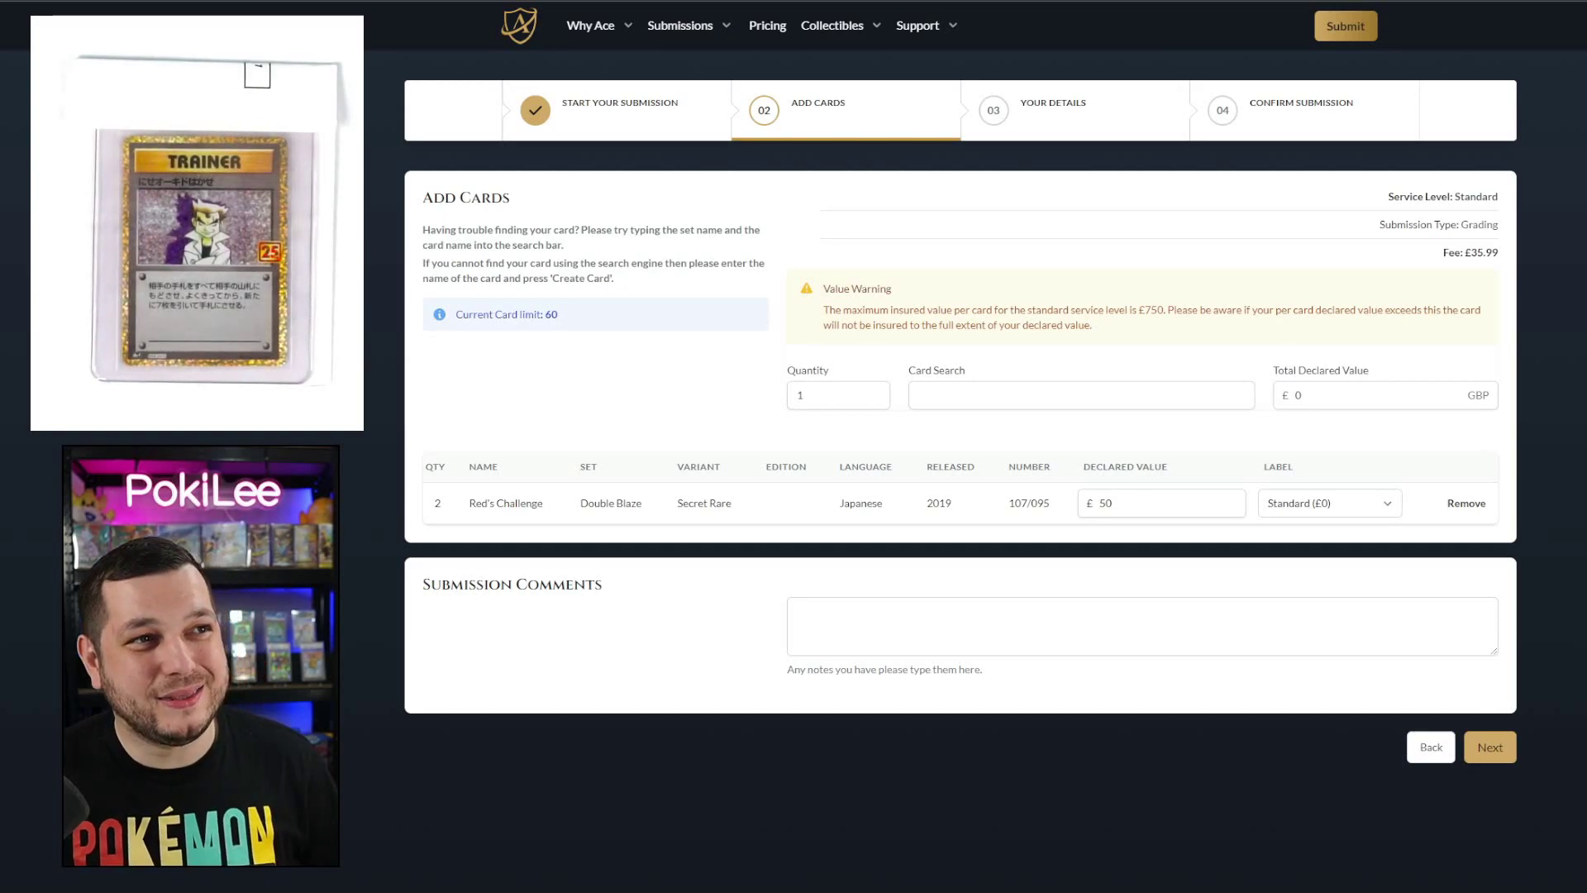
Add one Imposter Professor Oak (004/025) via '004 25th prof', declared £5, labelled Ace (£5)
left_click(1050, 398)
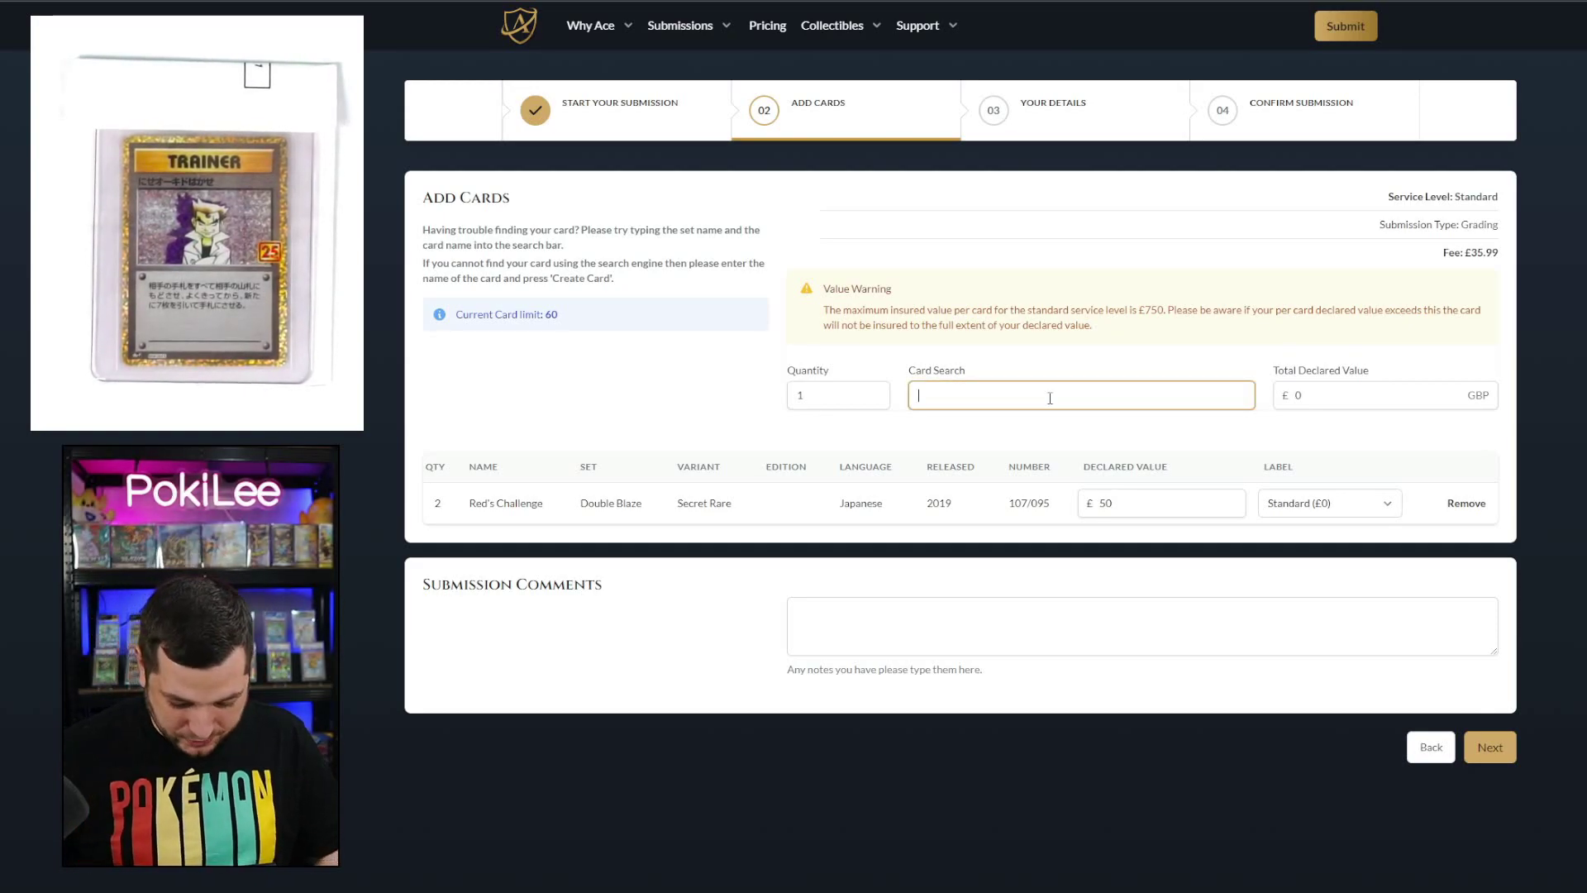
type("004 25th")
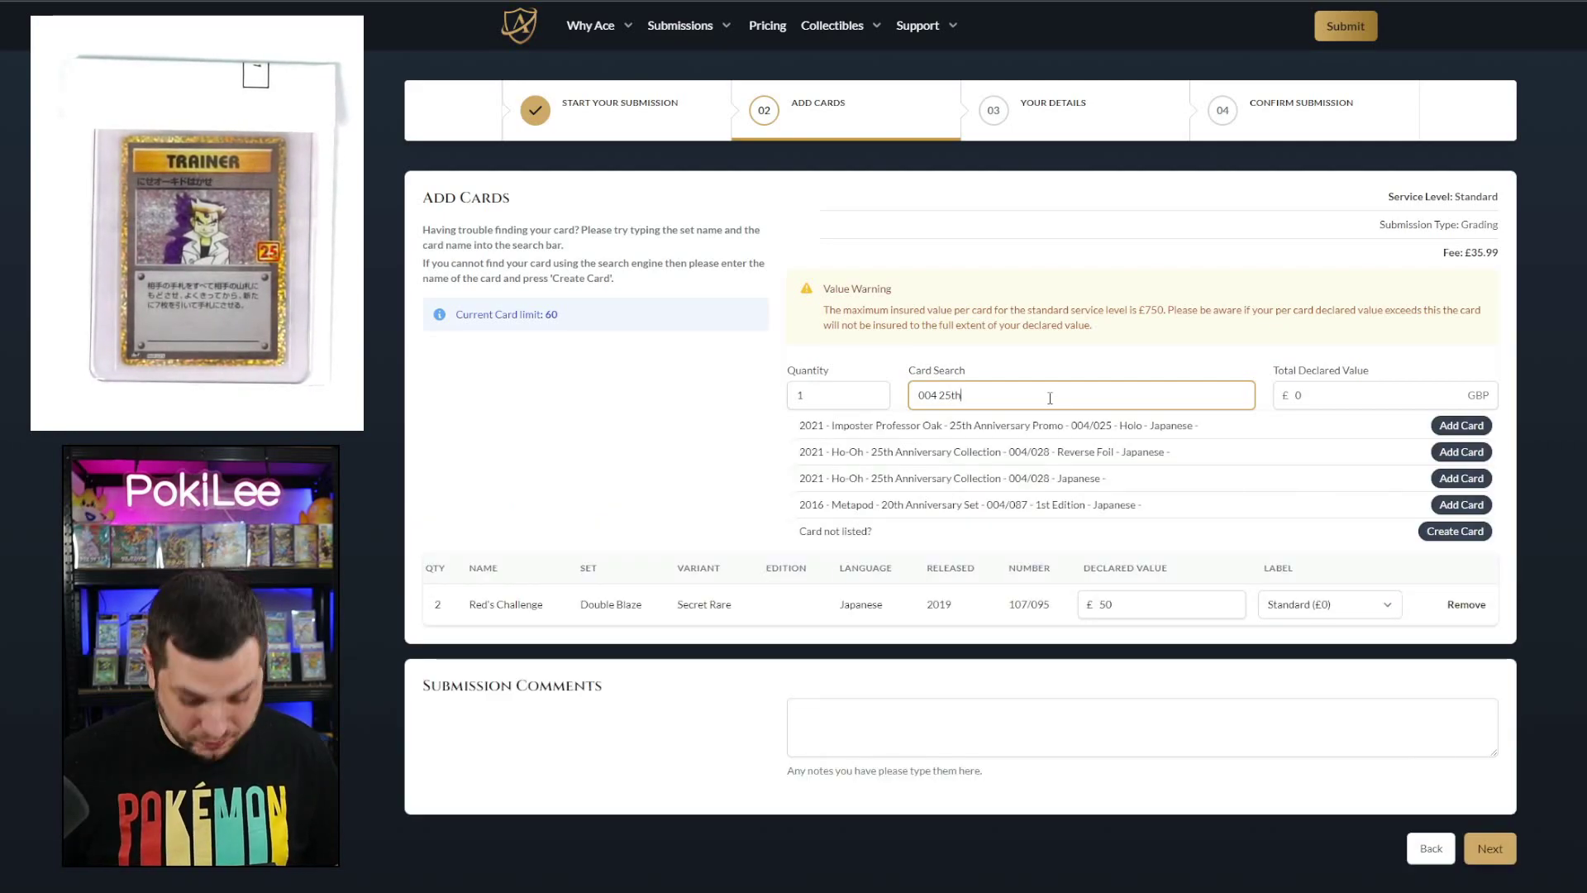
type(" prof")
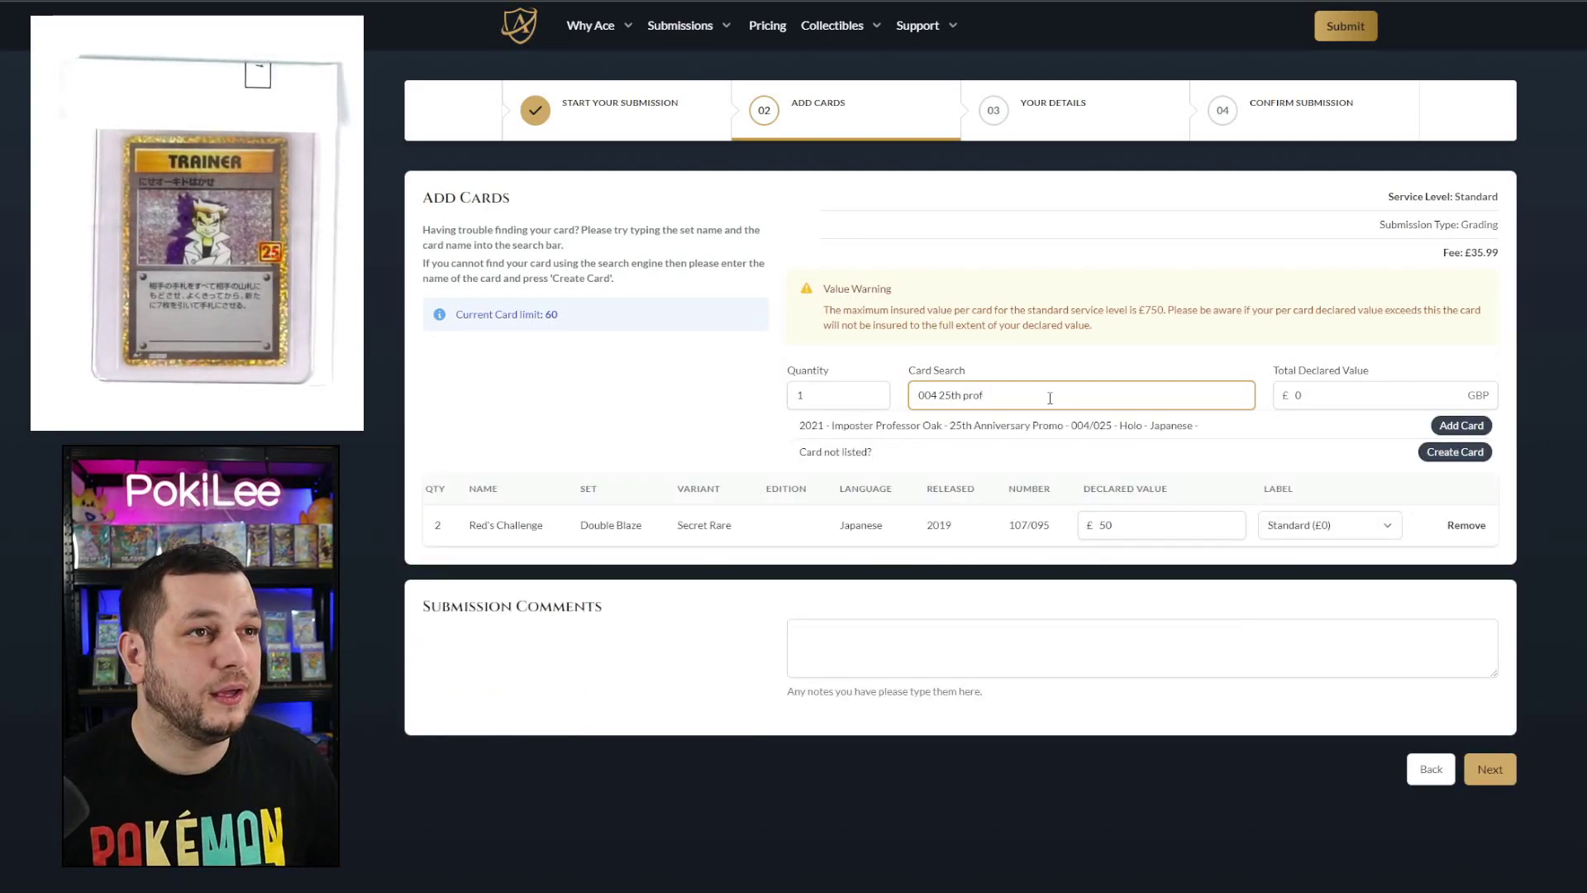
left_click(1314, 394)
type("5")
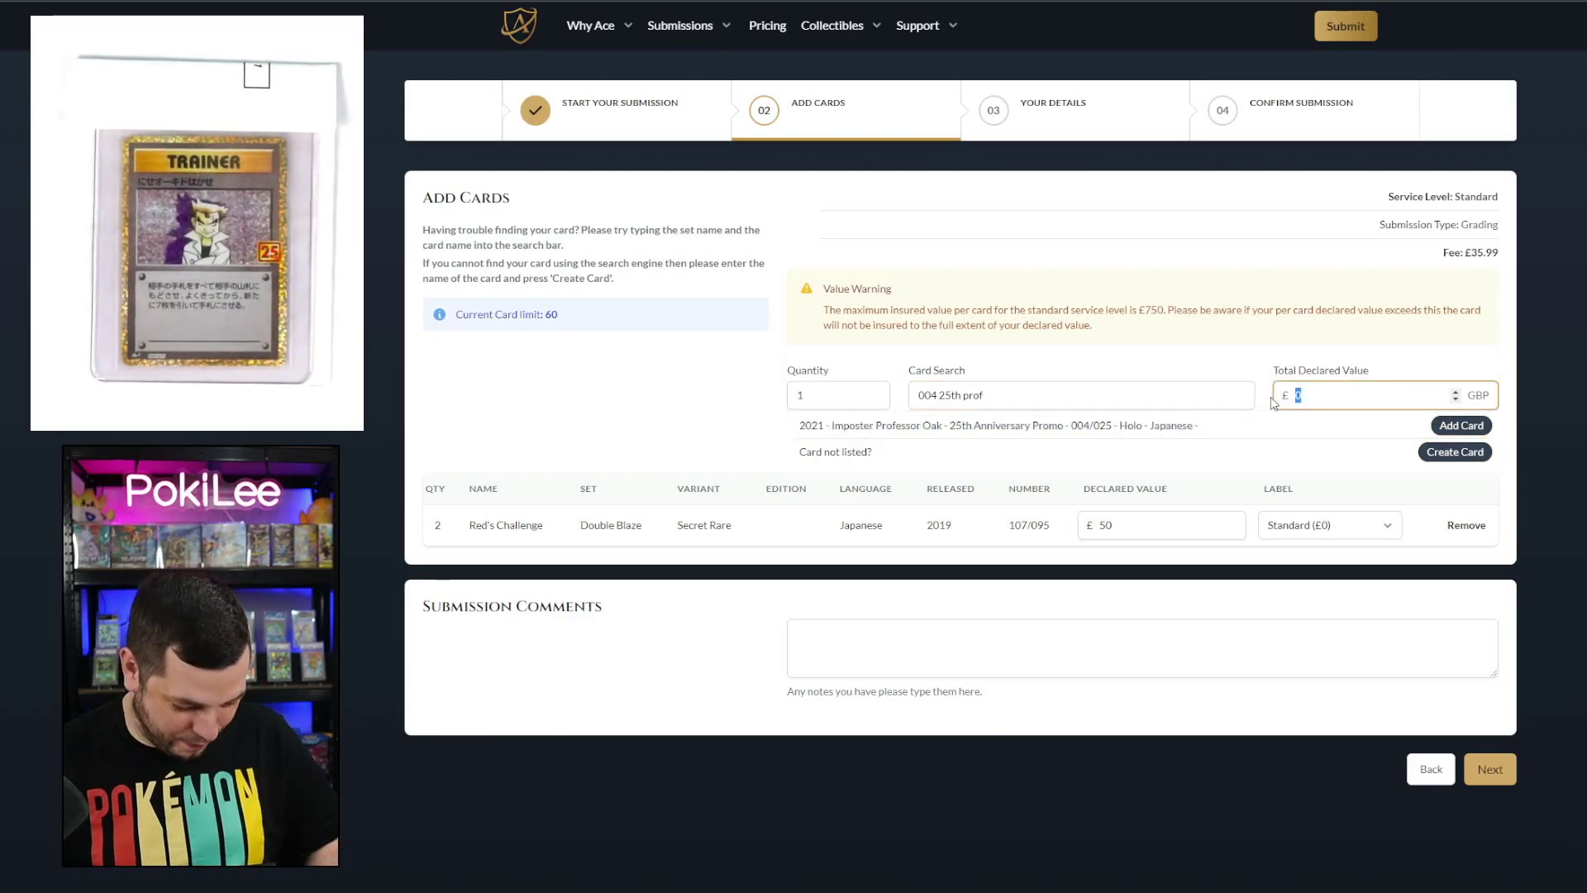
left_click(1460, 424)
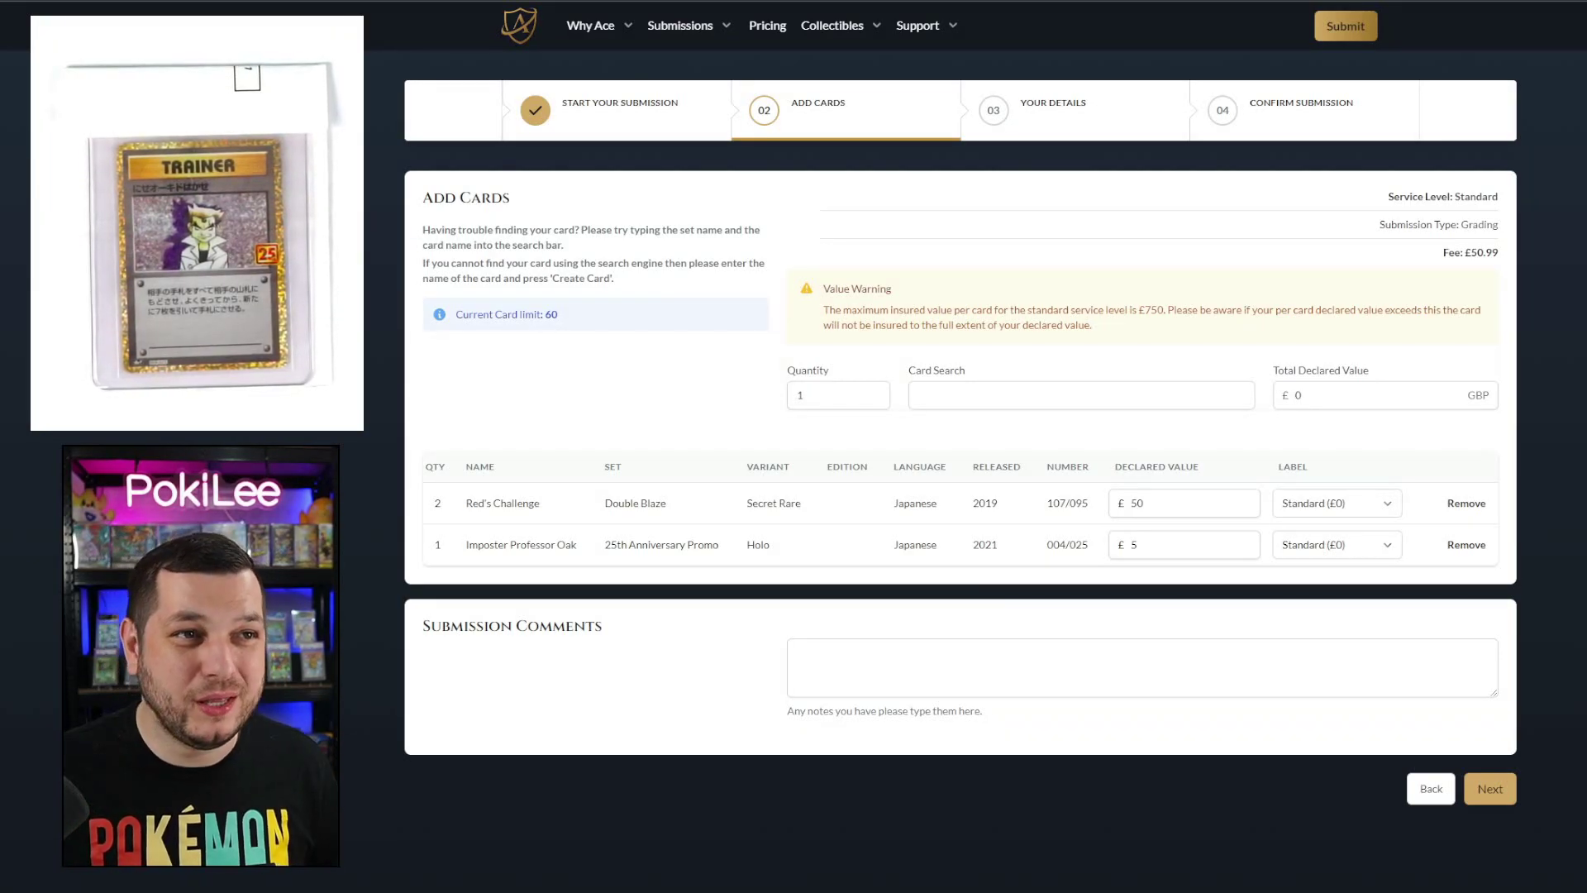
left_click(1374, 552)
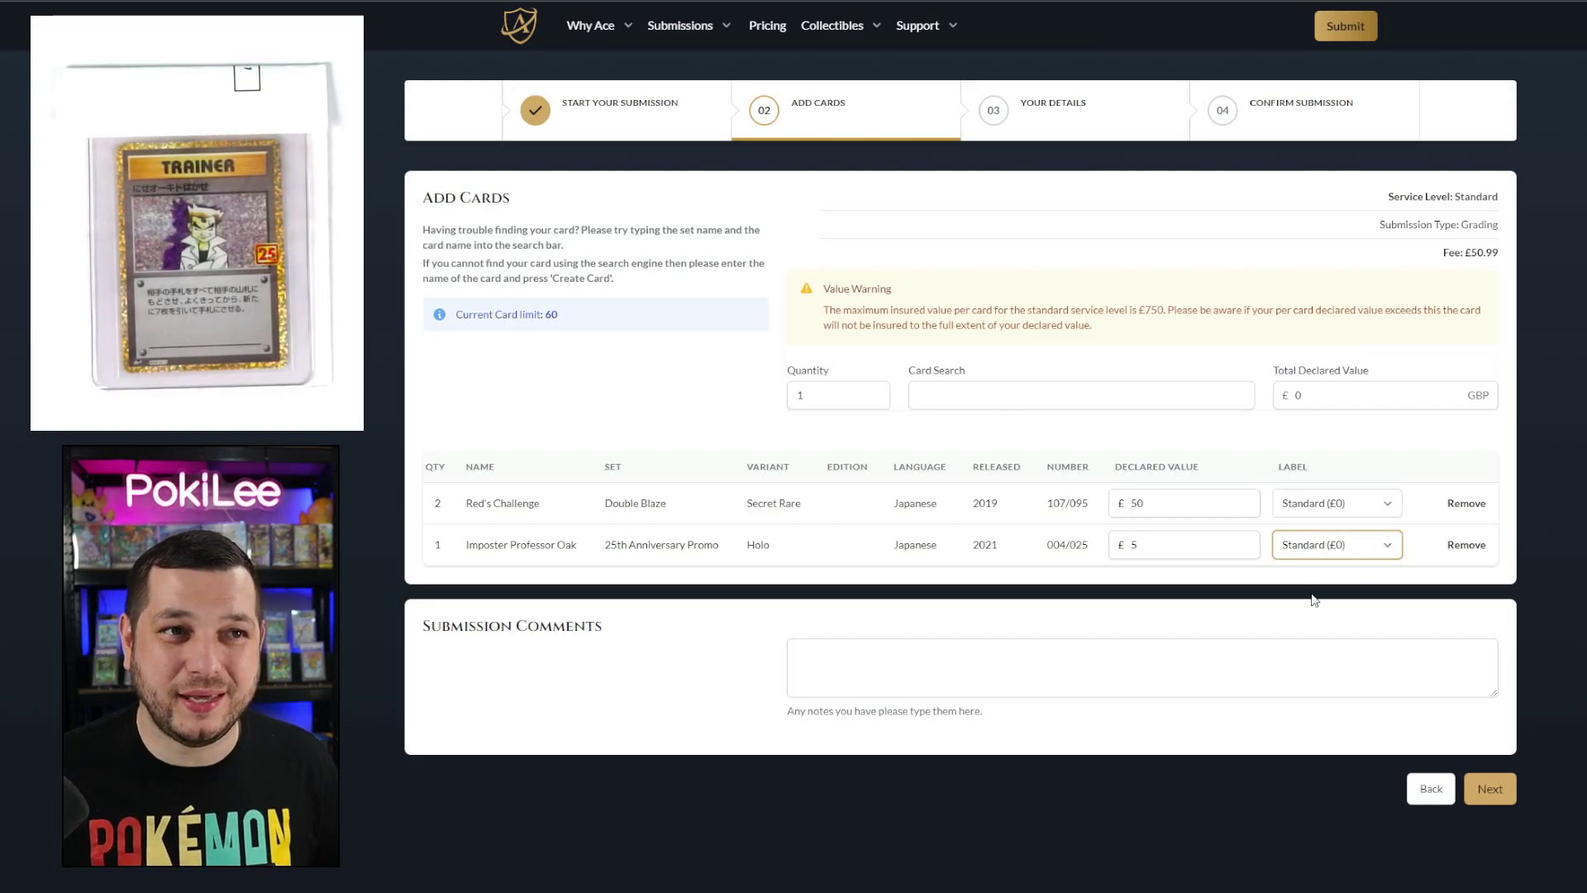
key("Down")
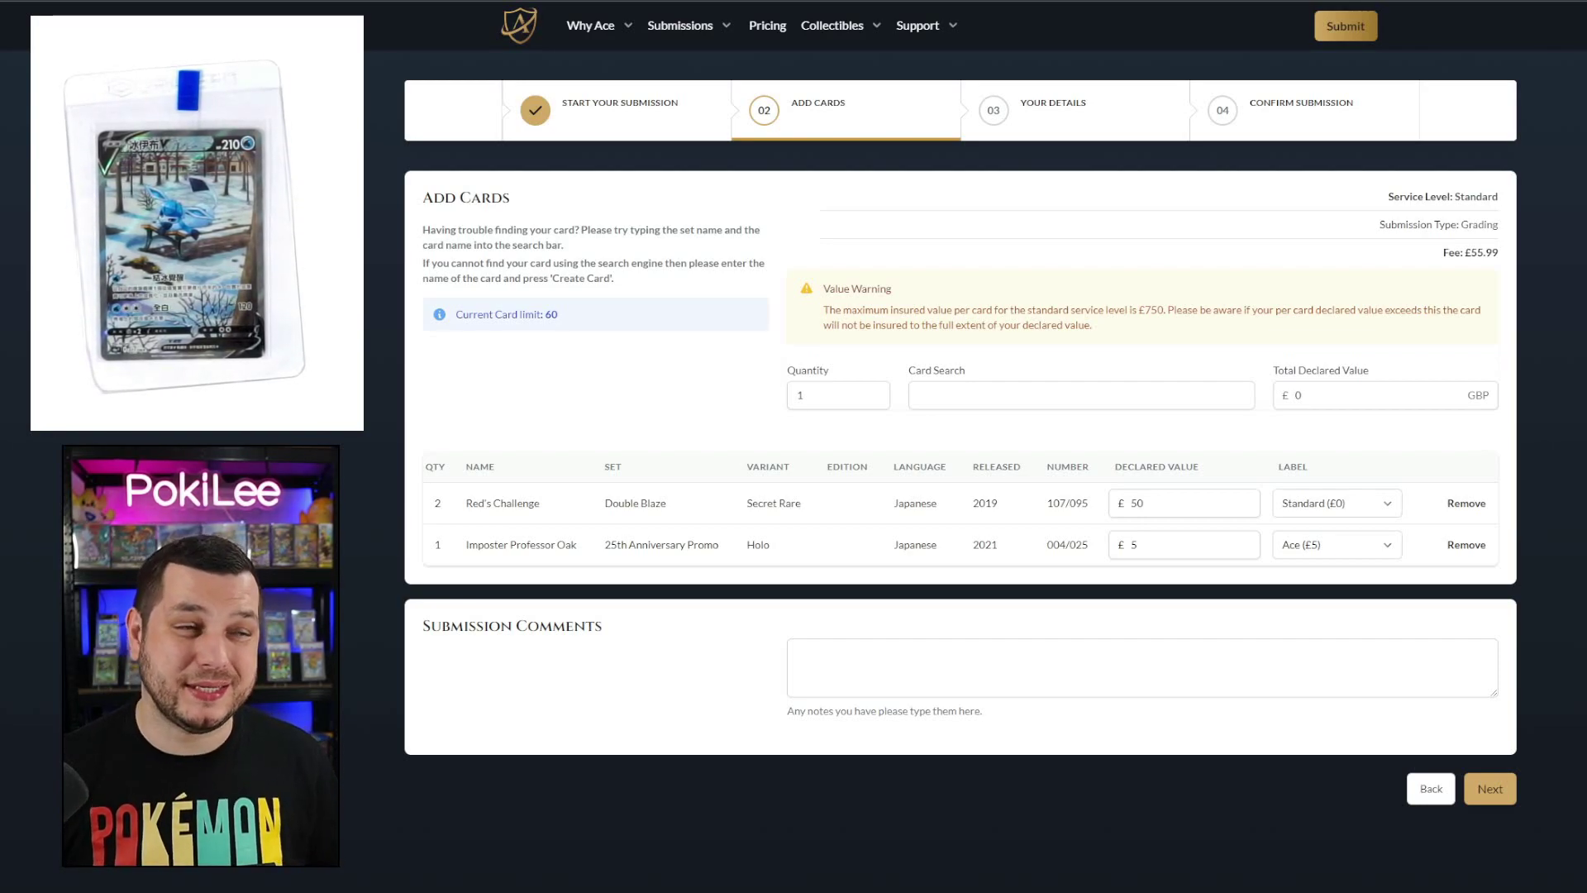
Create an unlisted custom card entry '077 glaceon' declared at £30
left_click(1142, 408)
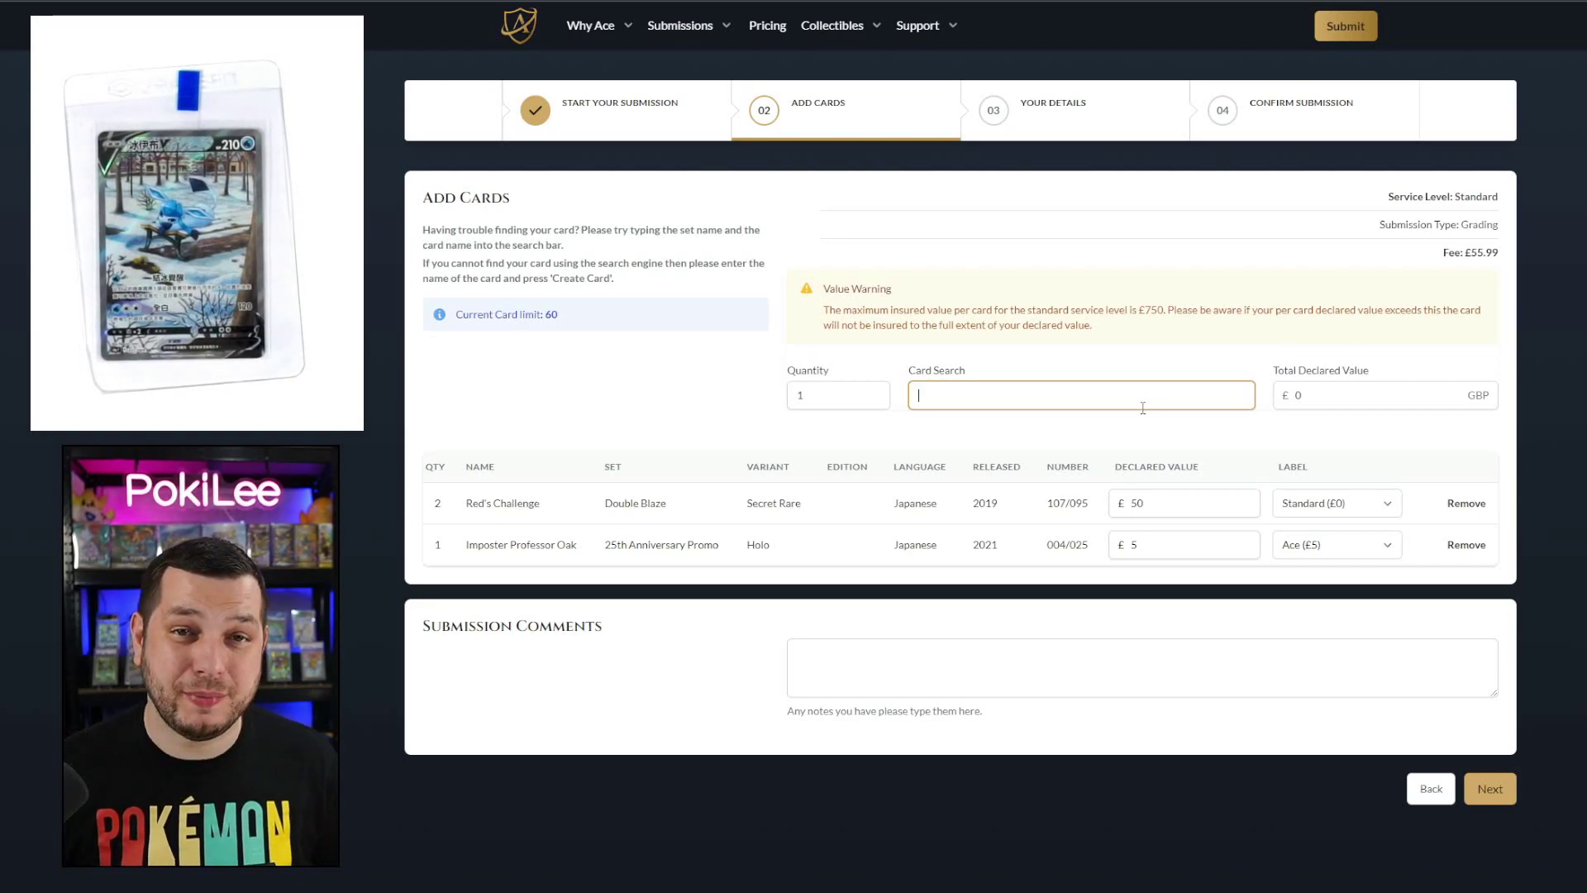
type("077 glaceon")
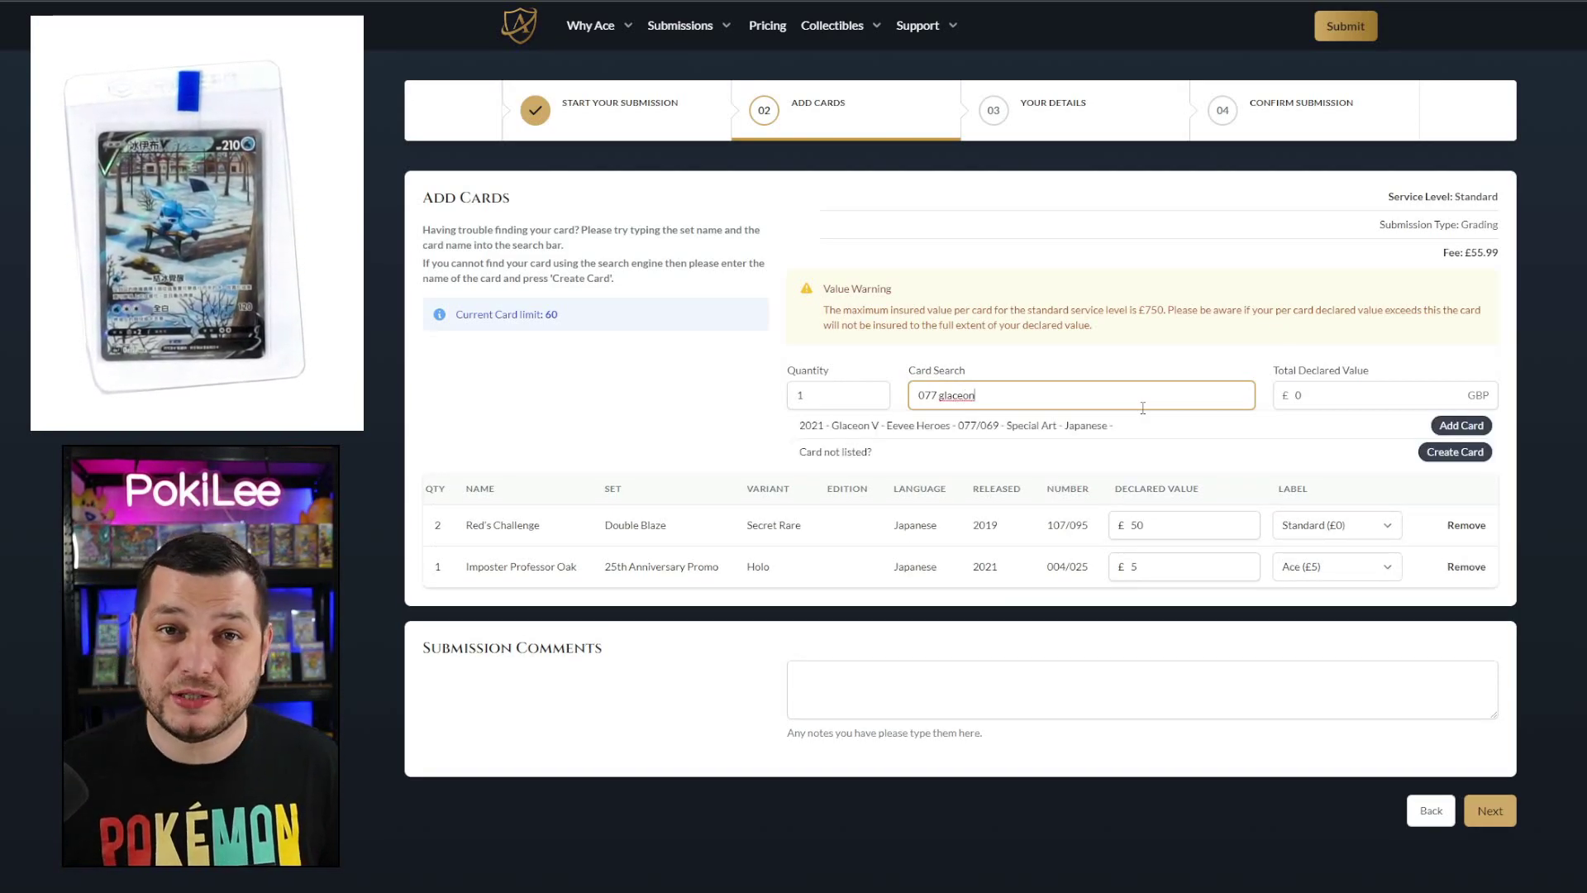
left_click(1277, 401)
type("30")
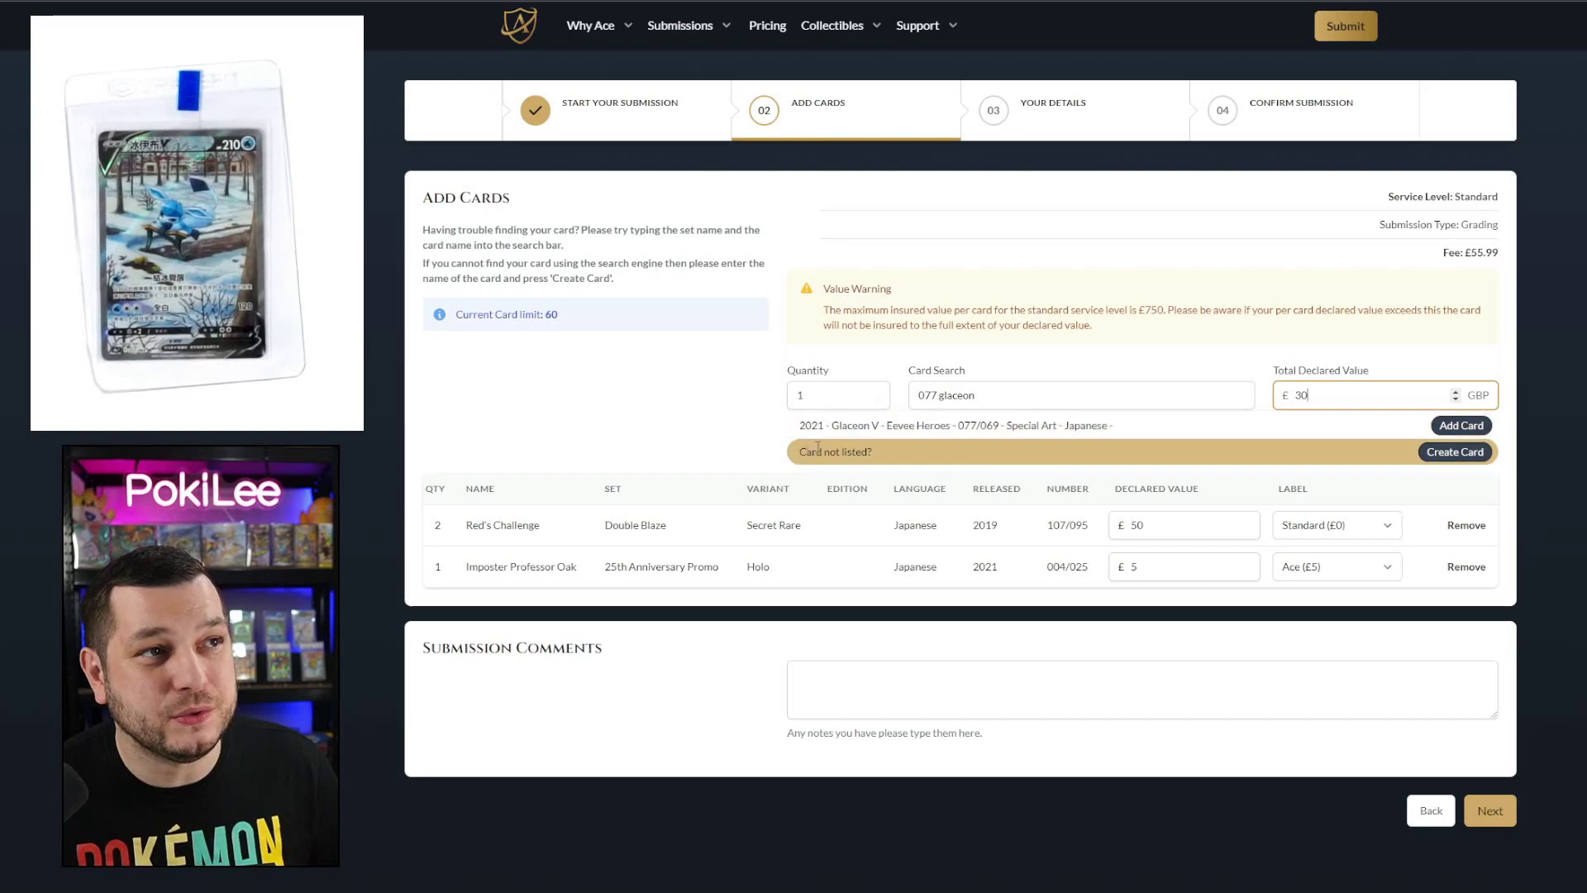
left_click(1454, 452)
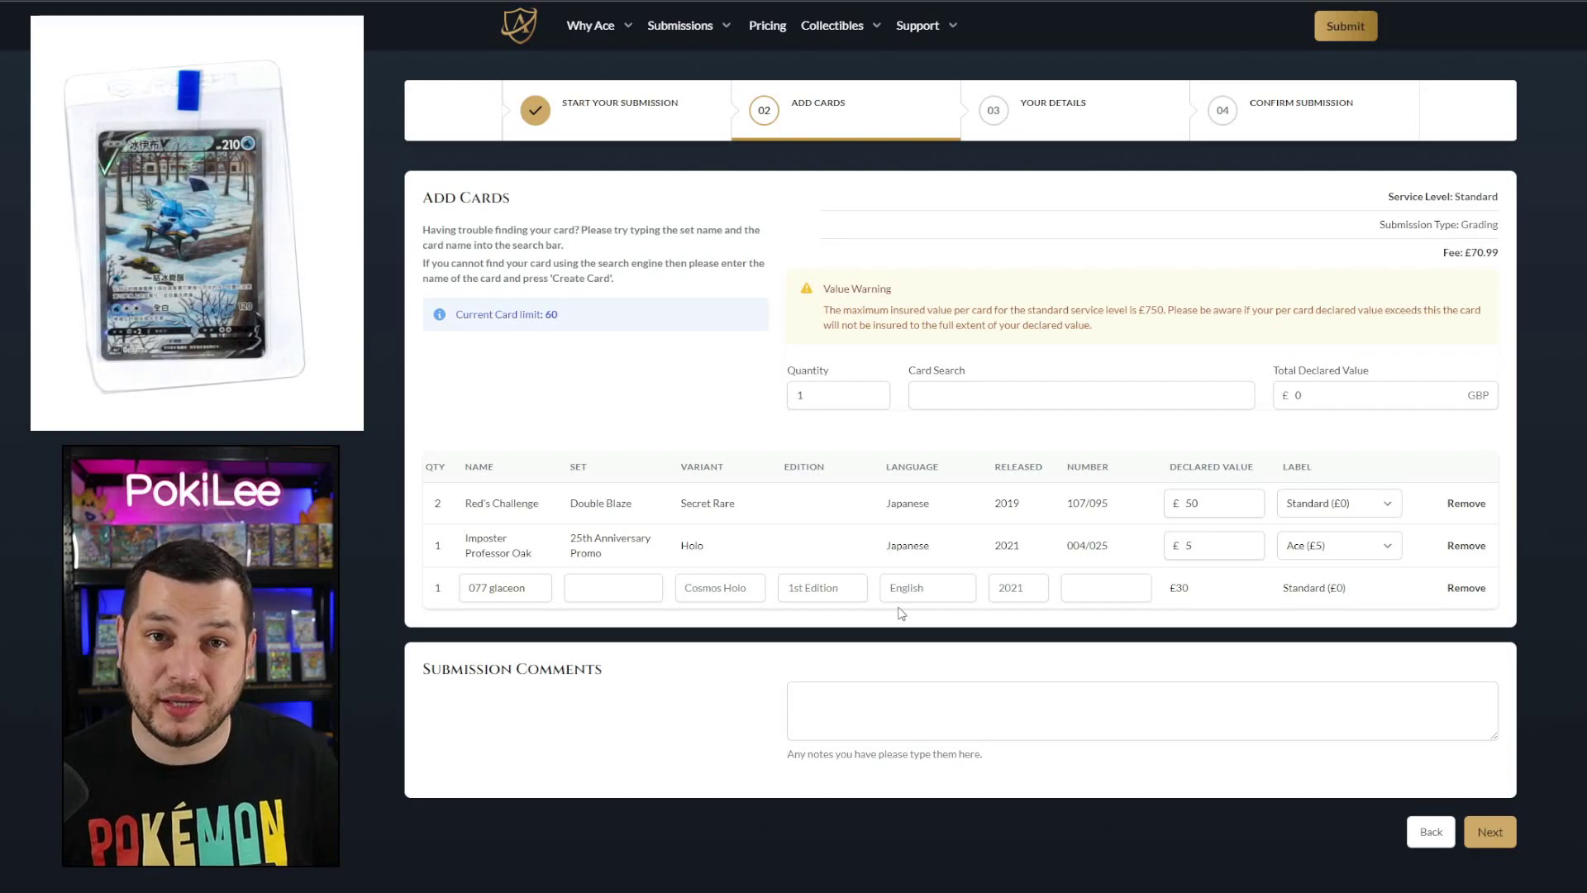
Add the listed Glaceon V Eevee Heroes card, searched as '077 glaceon', declared at £30
left_click(956, 385)
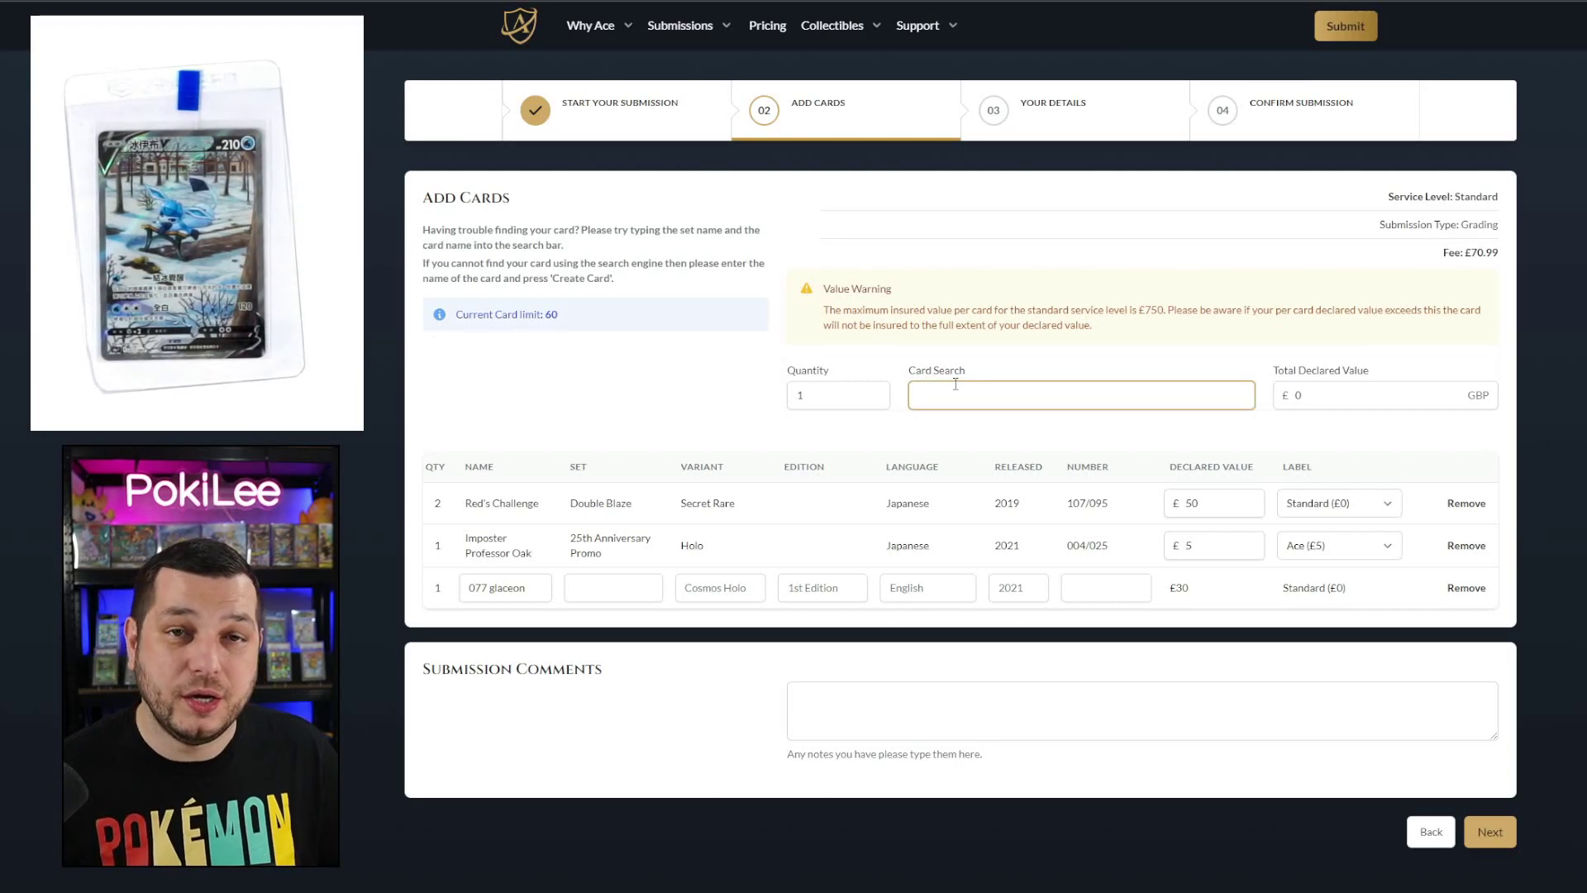
type("077 glaceon")
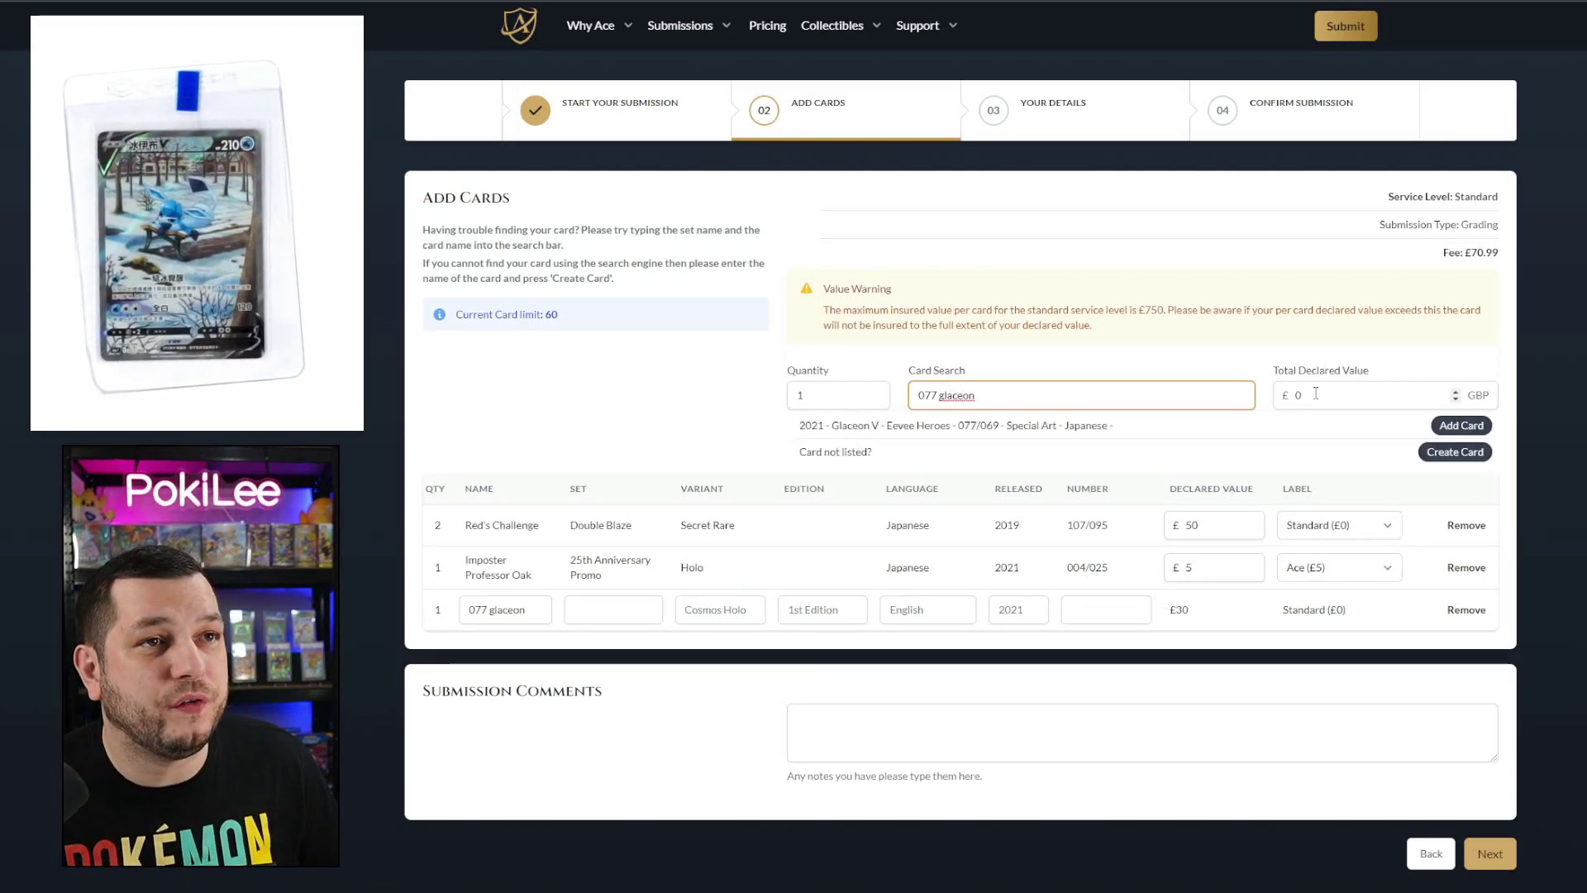
left_click(1315, 388)
type("30")
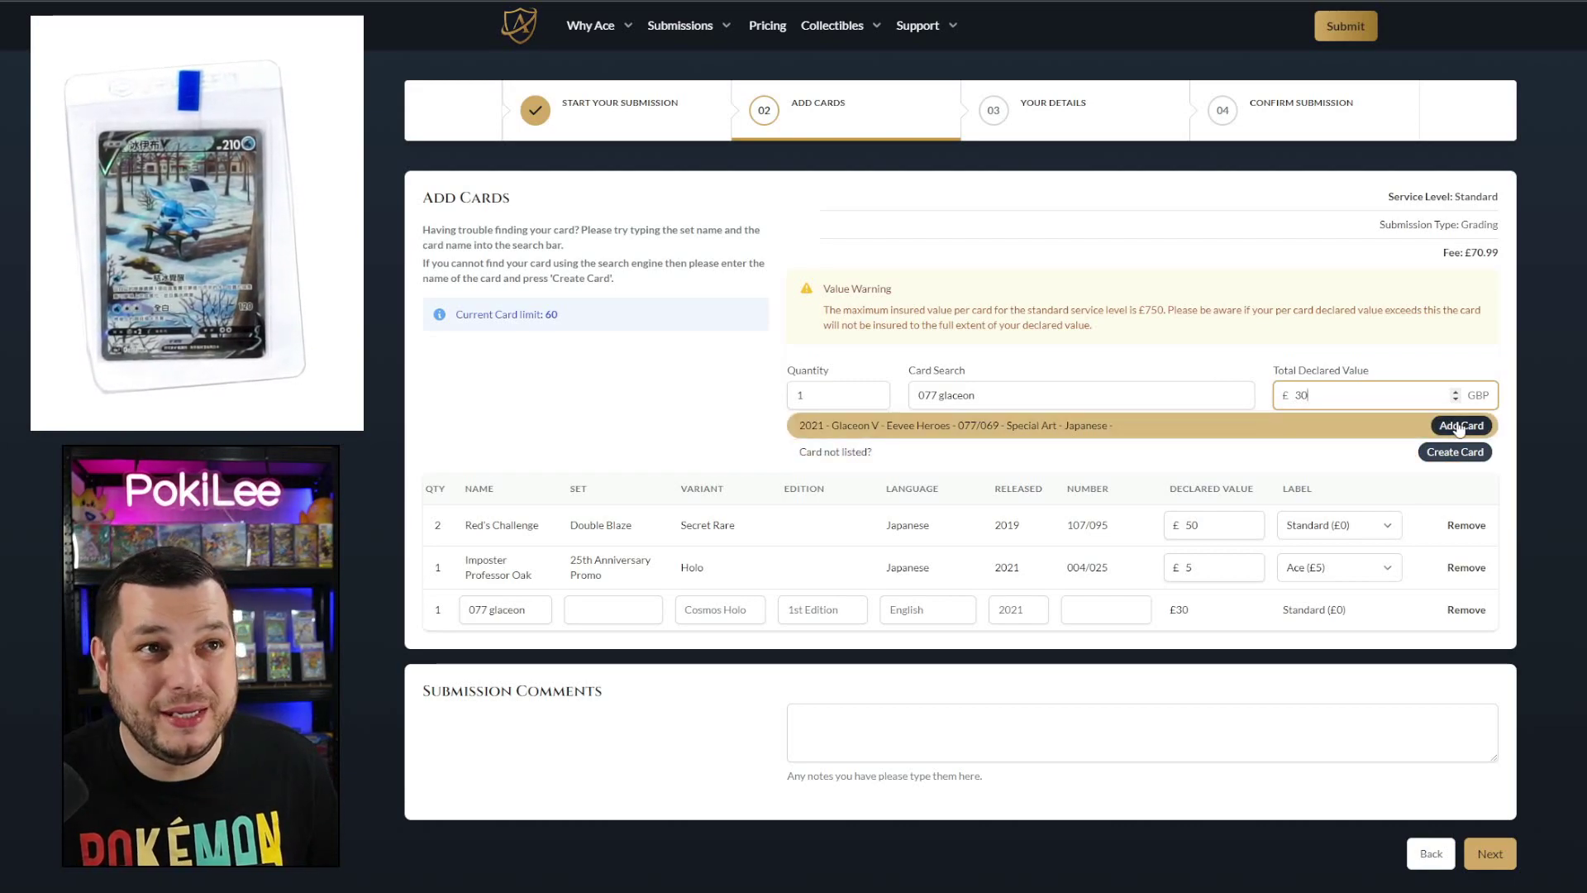
left_click(1460, 427)
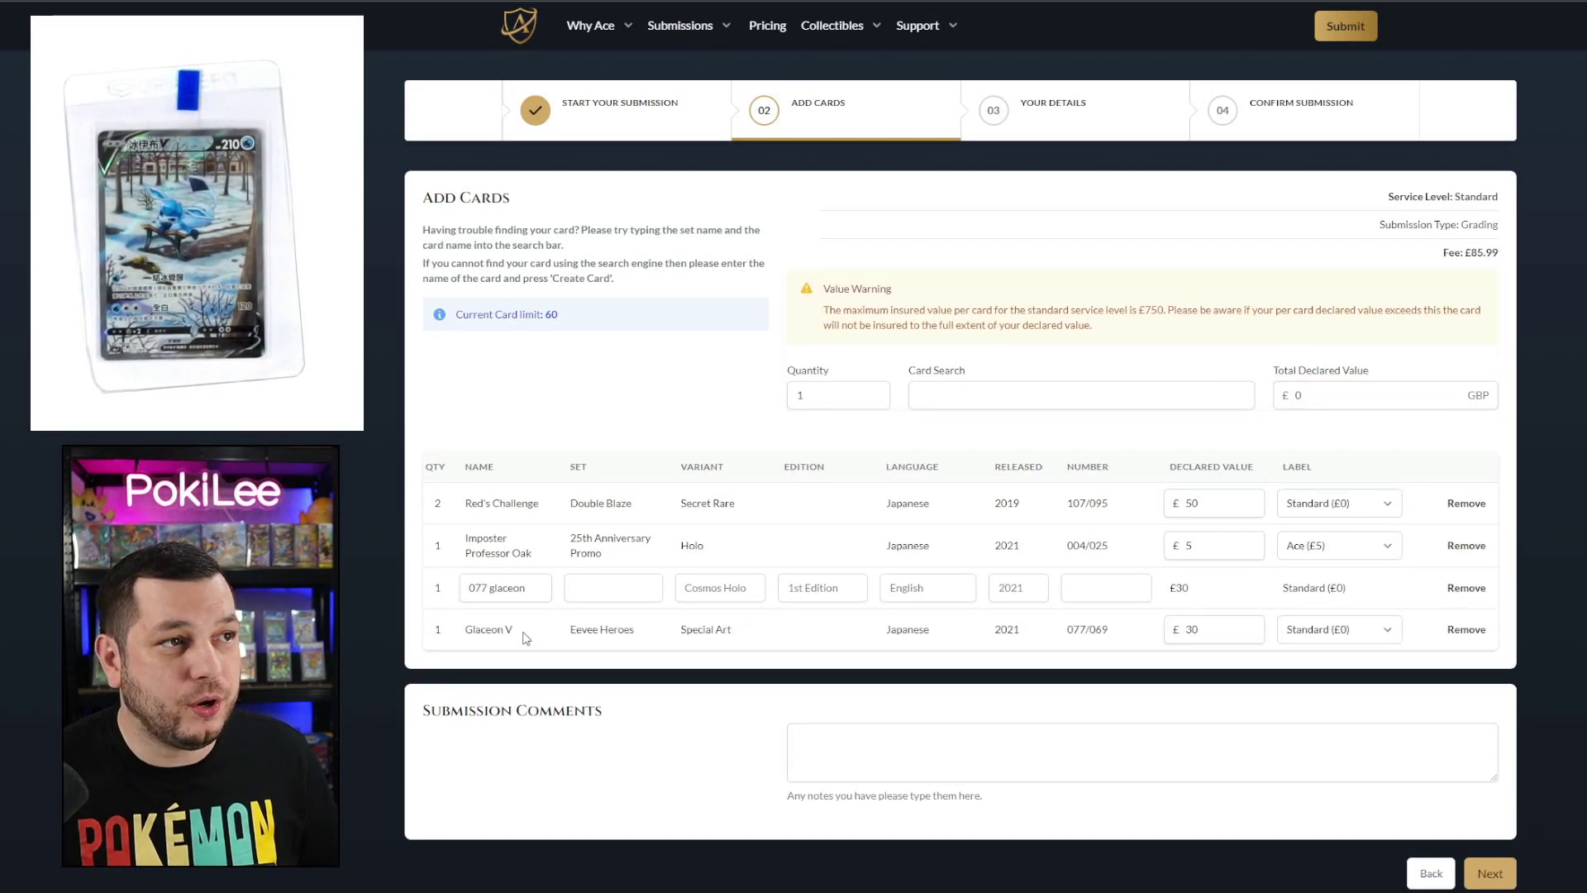
Fill the custom row with name Glaceon V, set Eevee Heroes and variant Special Art
left_click_drag(522, 636, 465, 632)
key("ctrl+c")
left_click_drag(533, 588, 467, 588)
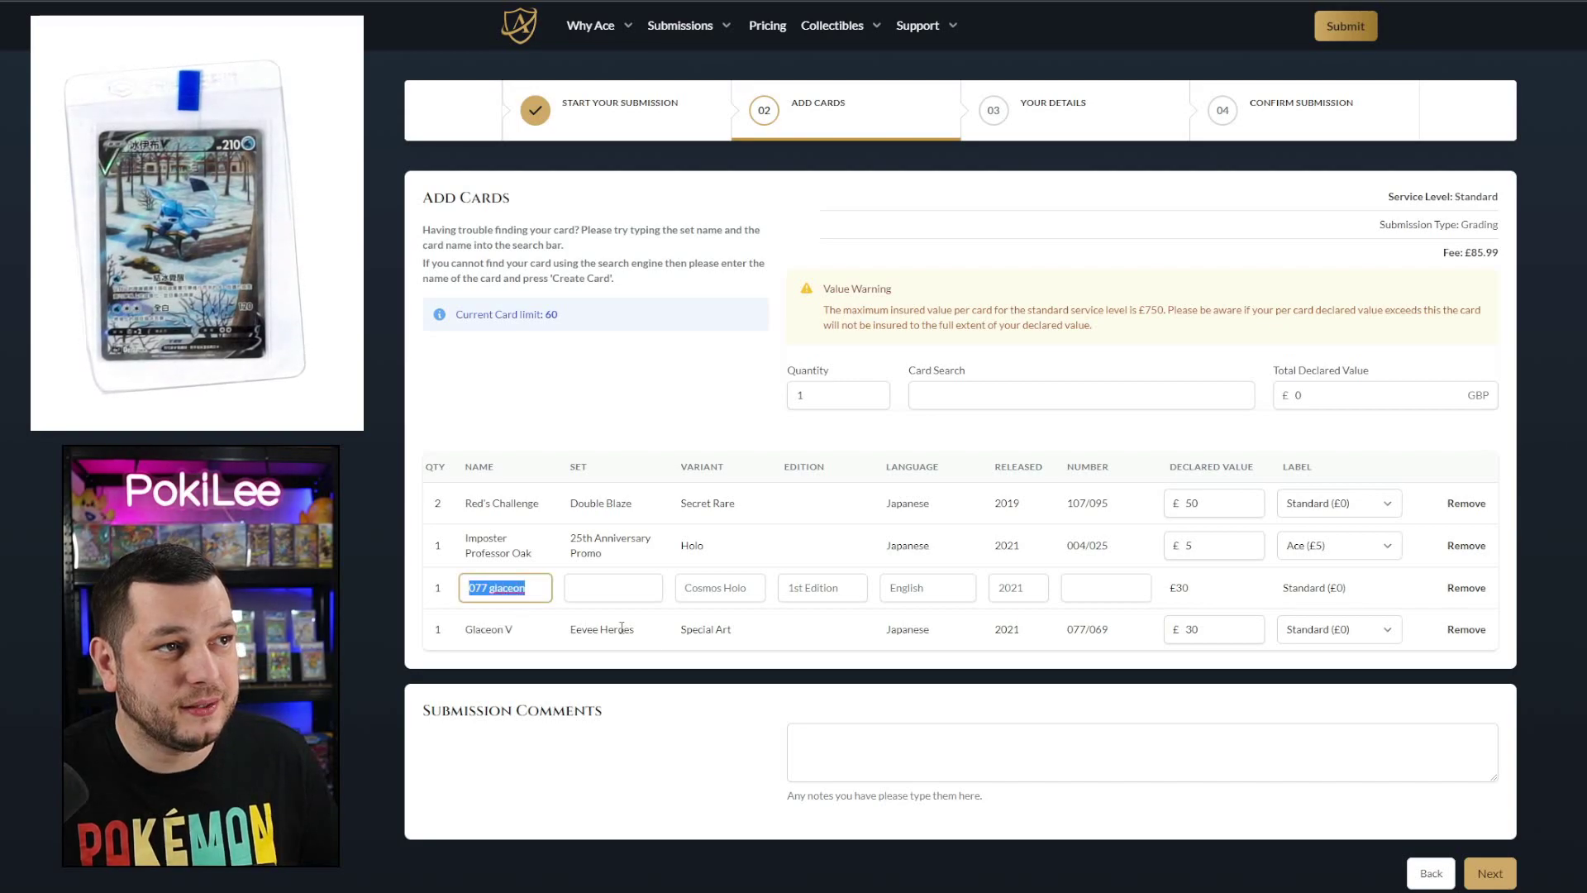
key("ctrl+v")
left_click_drag(648, 631, 569, 629)
key("ctrl+c")
left_click(609, 587)
key("ctrl+v")
left_click_drag(727, 633, 681, 631)
left_click(701, 594)
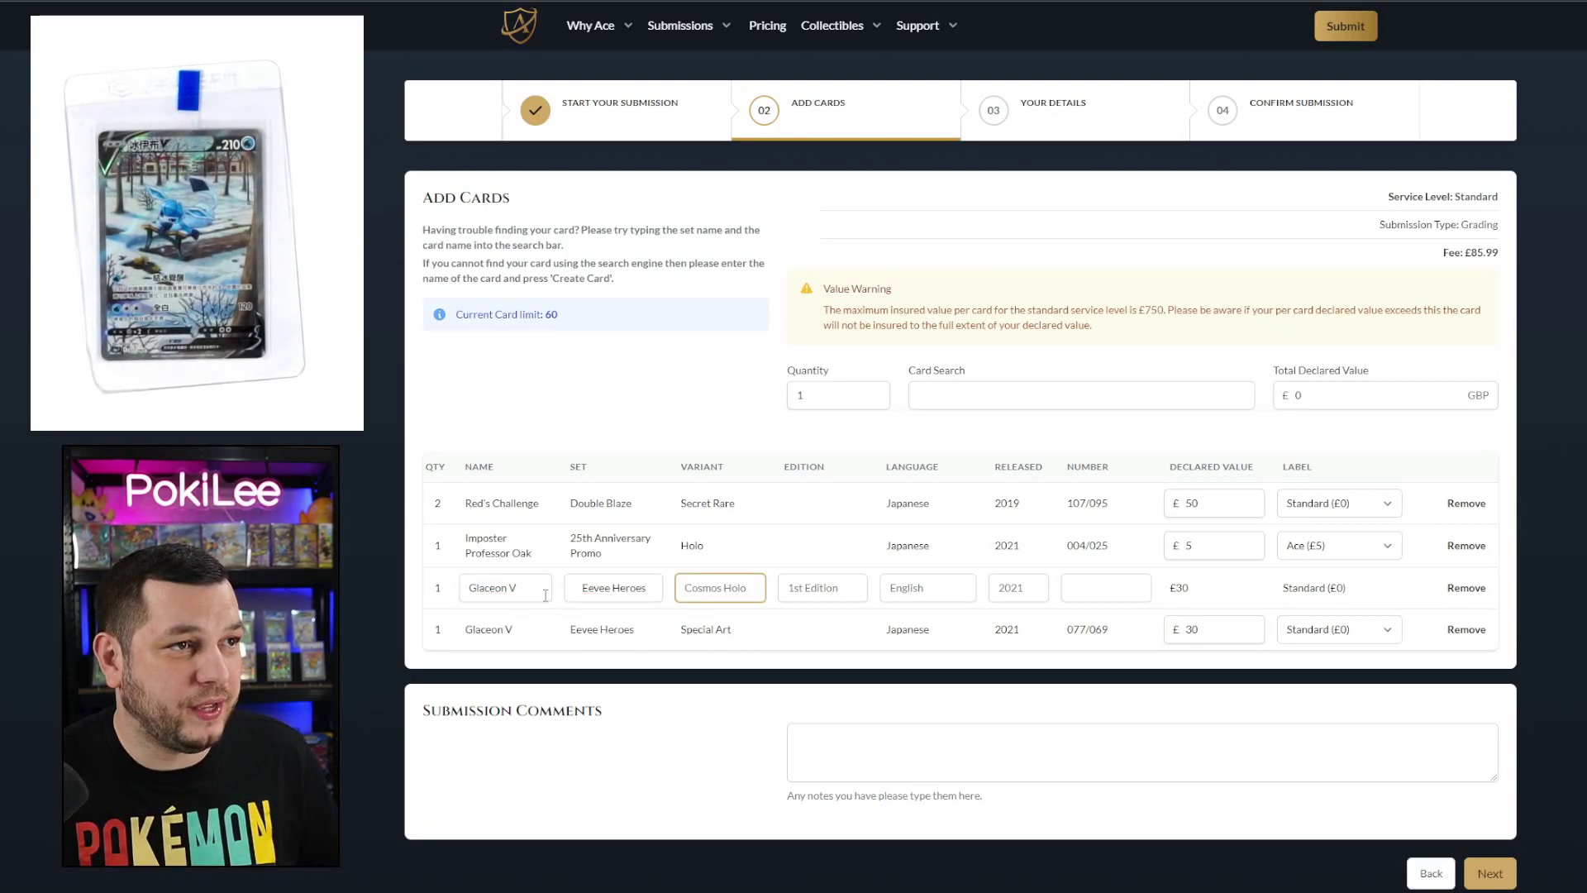
key("ctrl+v")
Give the custom row language Chinese, year 2021, number 077/069, then remove the Japanese row
left_click_drag(941, 634, 857, 635)
left_click(934, 591)
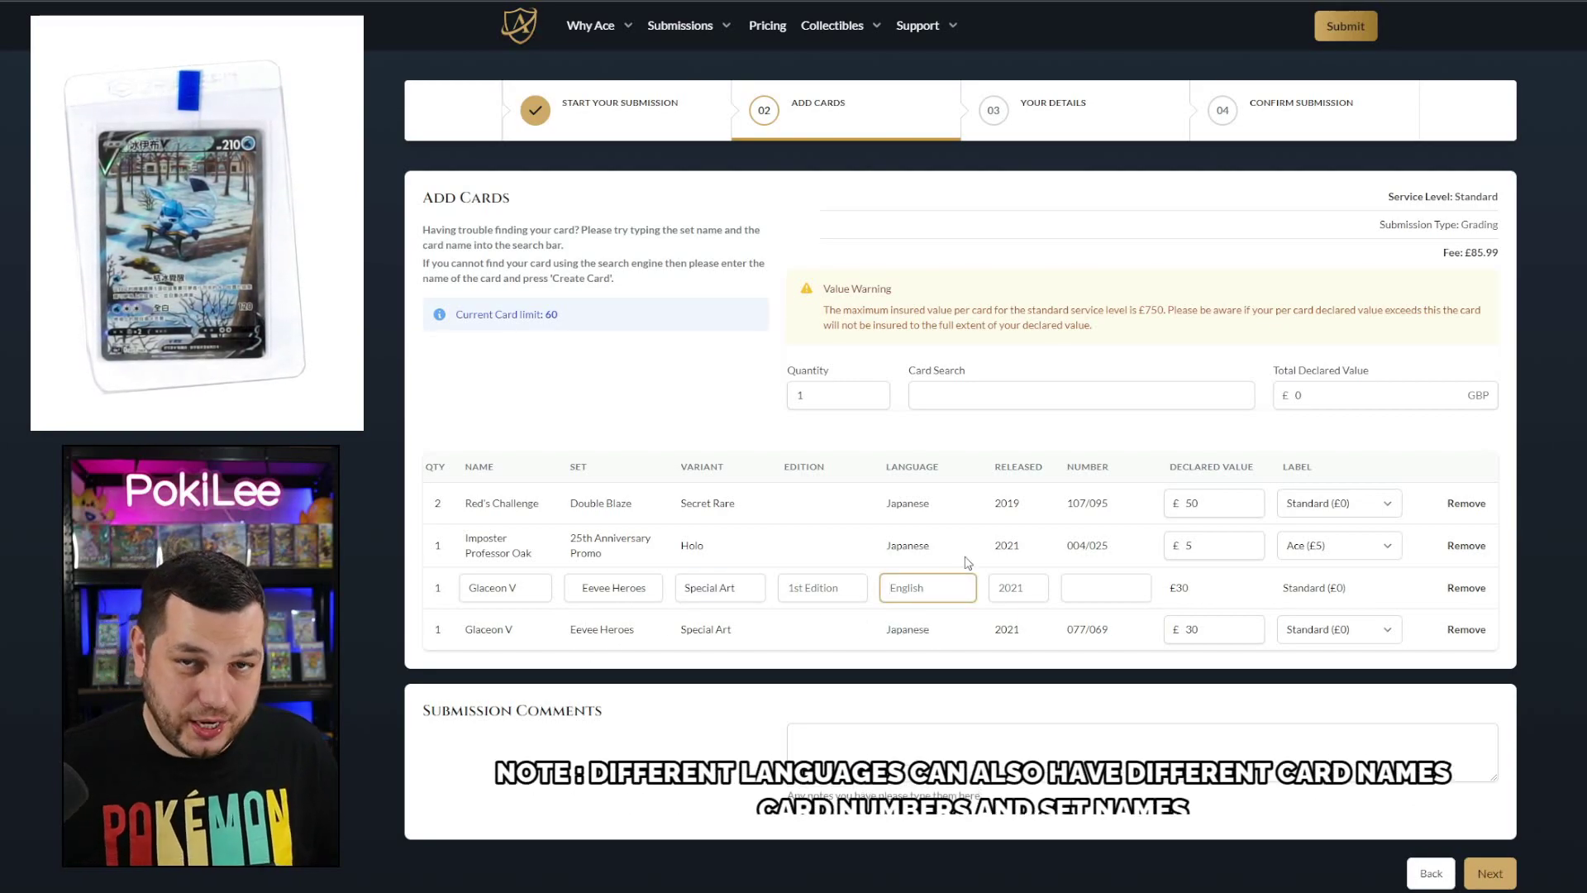
type("Chinese")
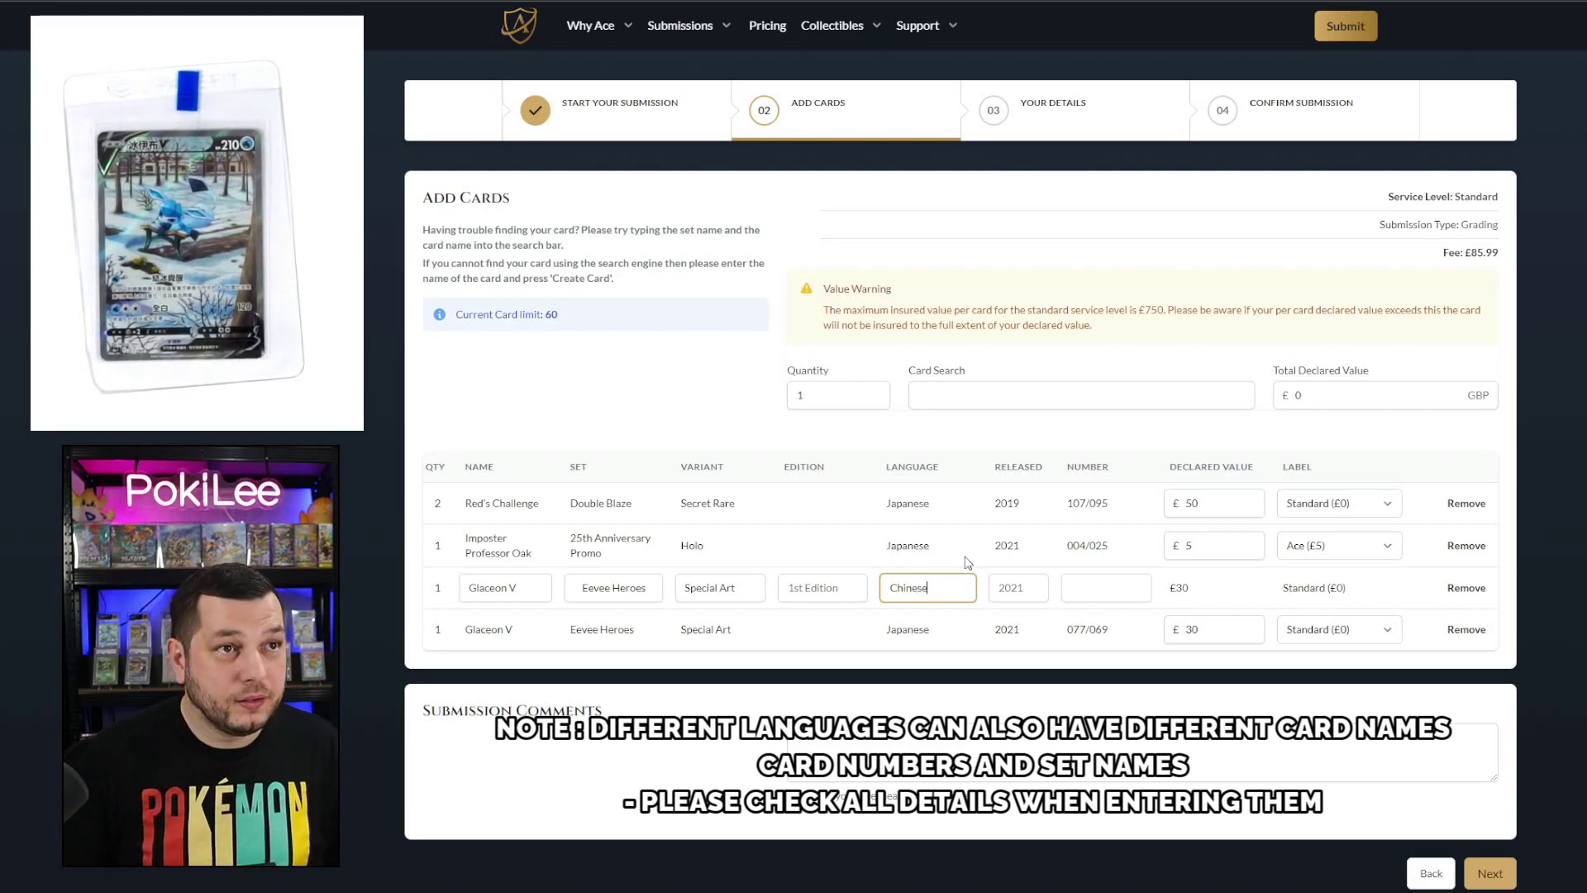
key("Tab")
type("2021")
left_click_drag(1126, 634, 1066, 630)
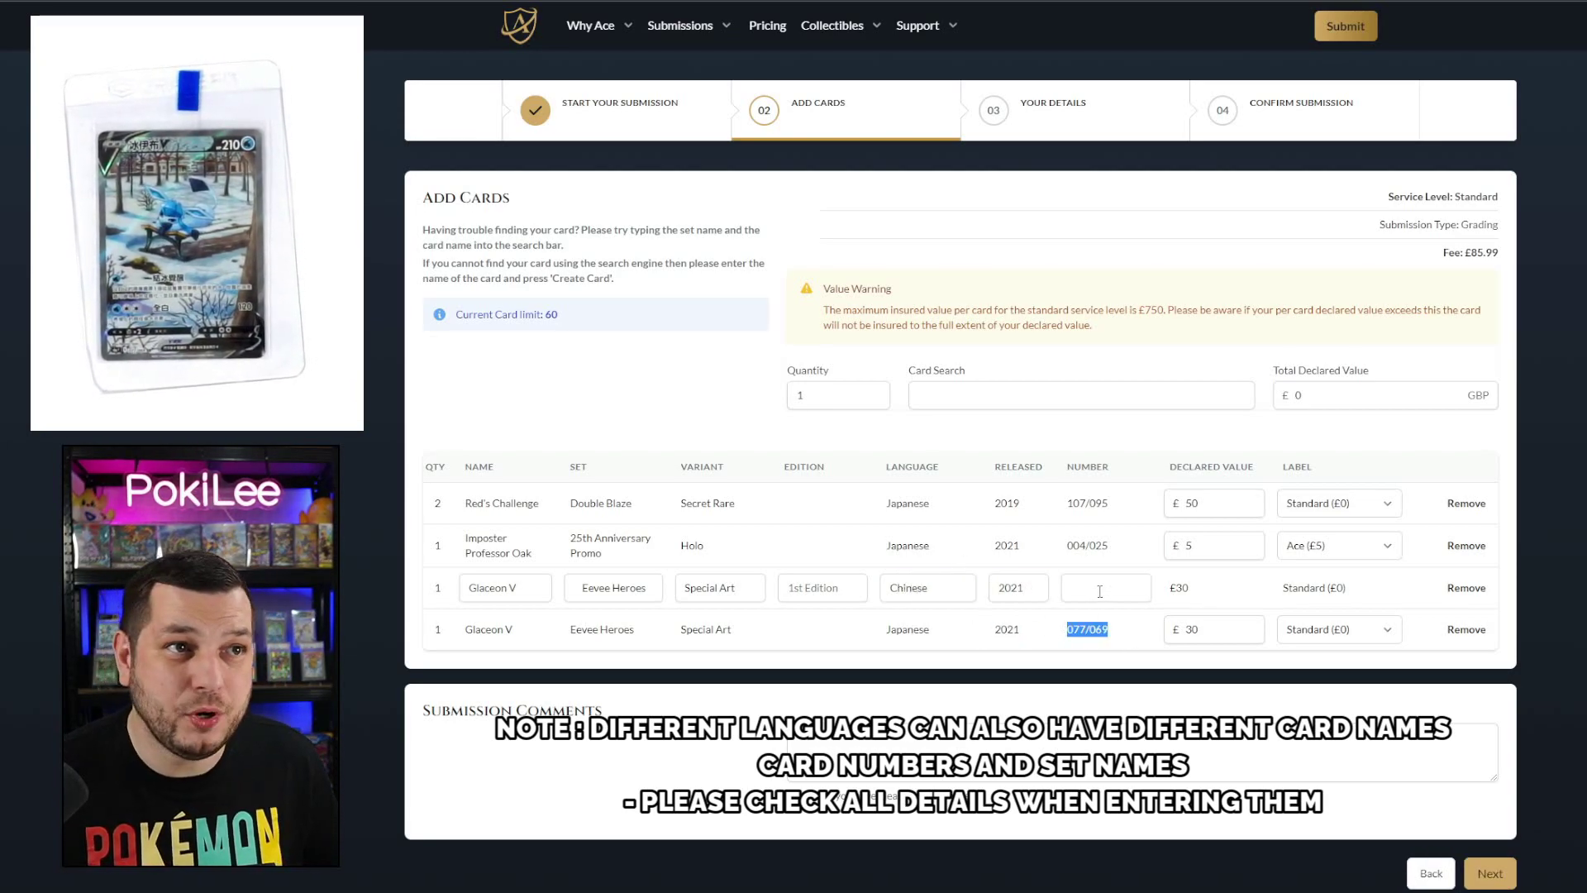
left_click(1099, 591)
key("ctrl+v")
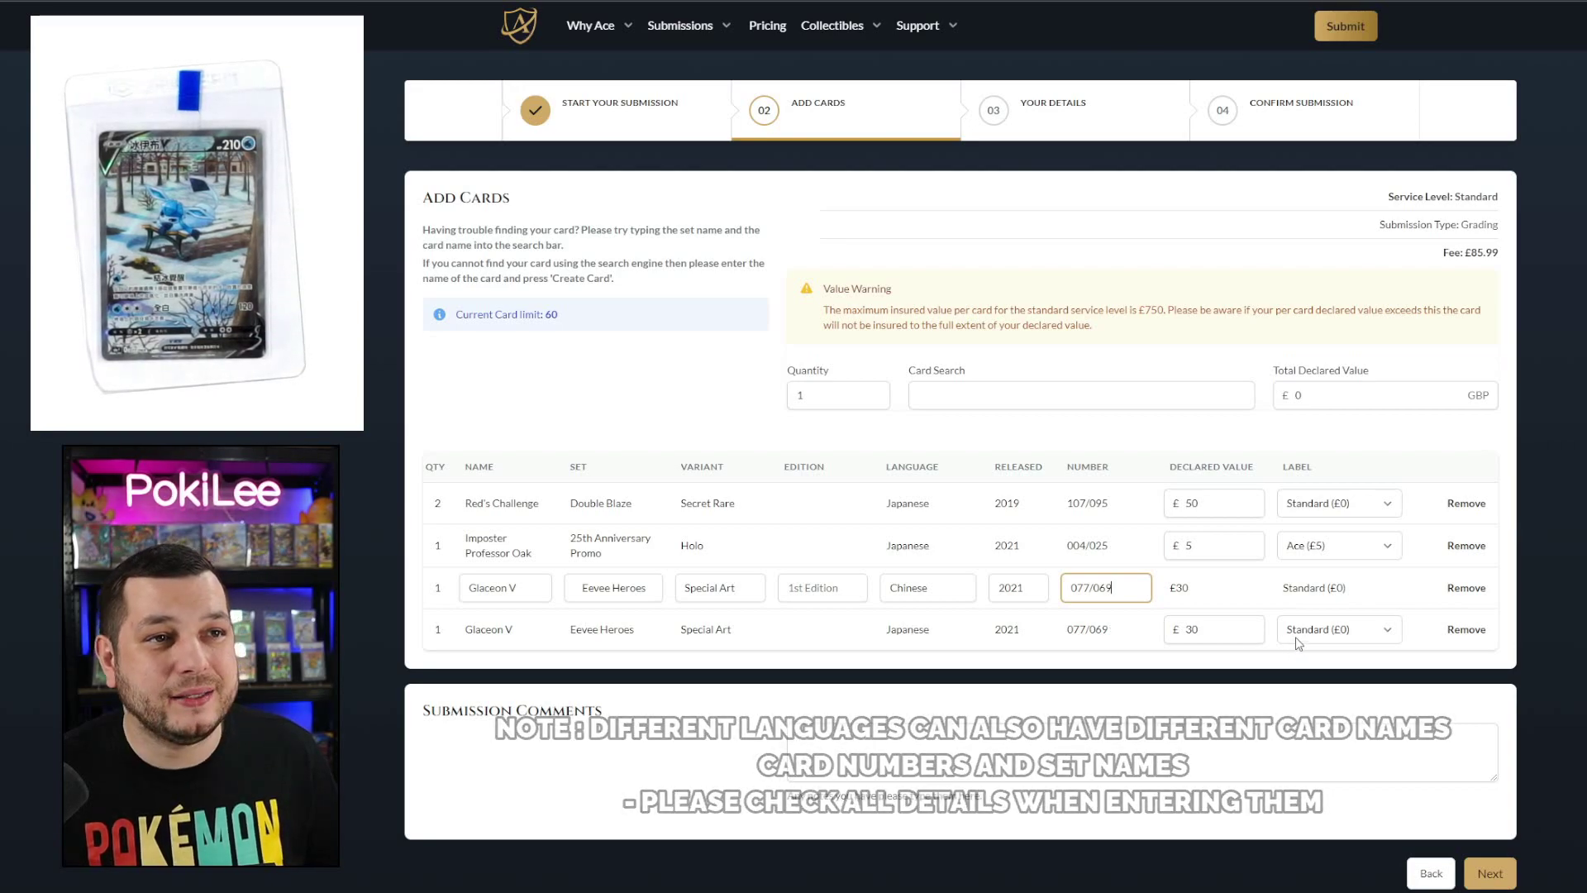
left_click(1395, 599)
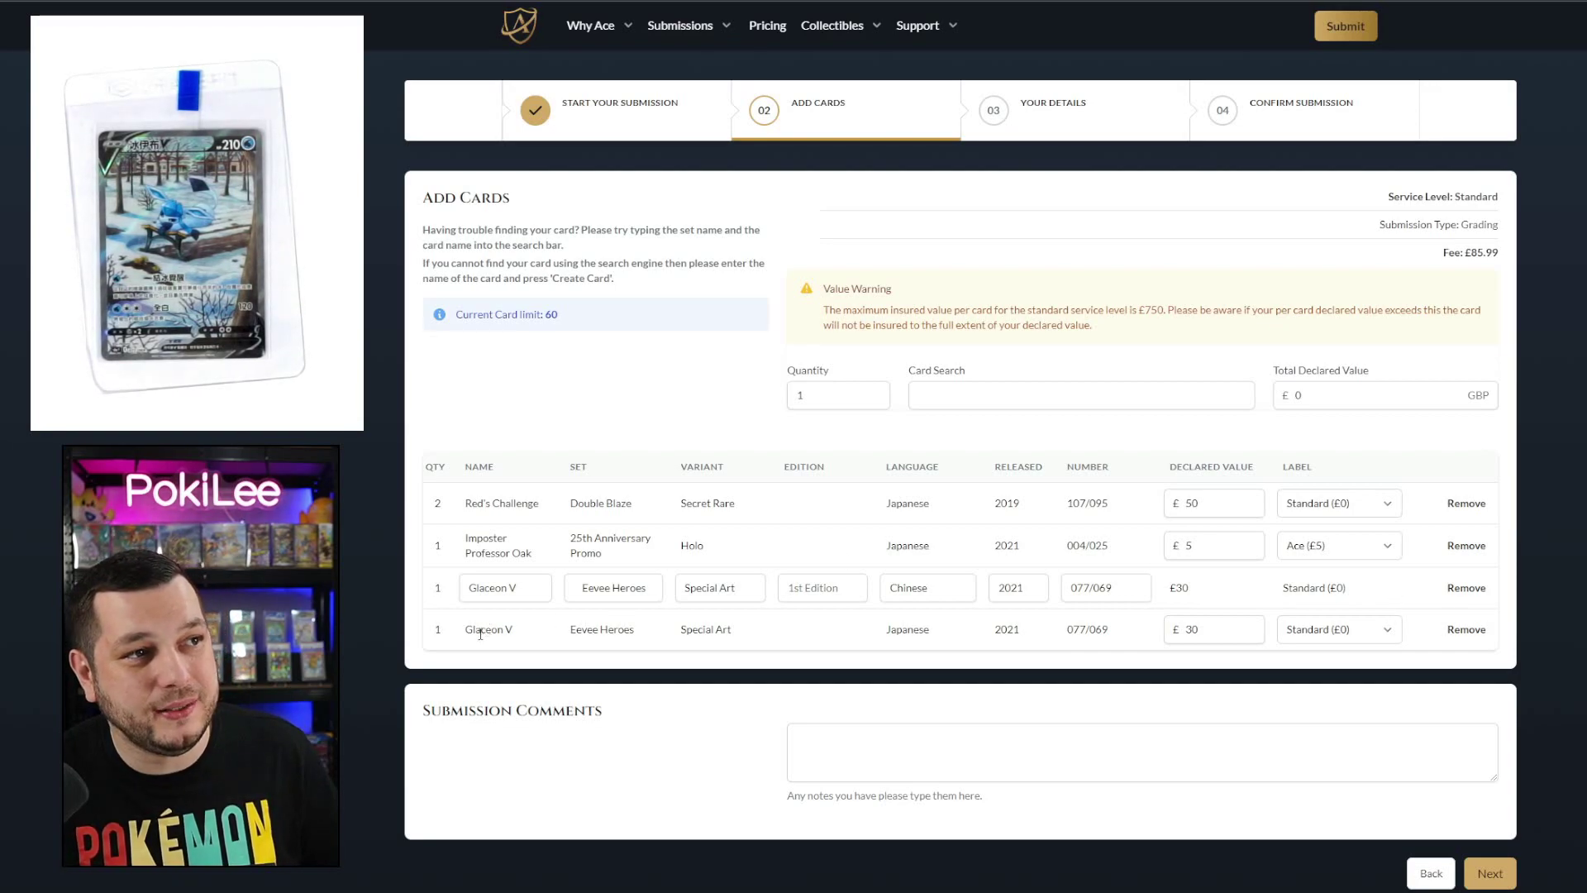
left_click(1463, 632)
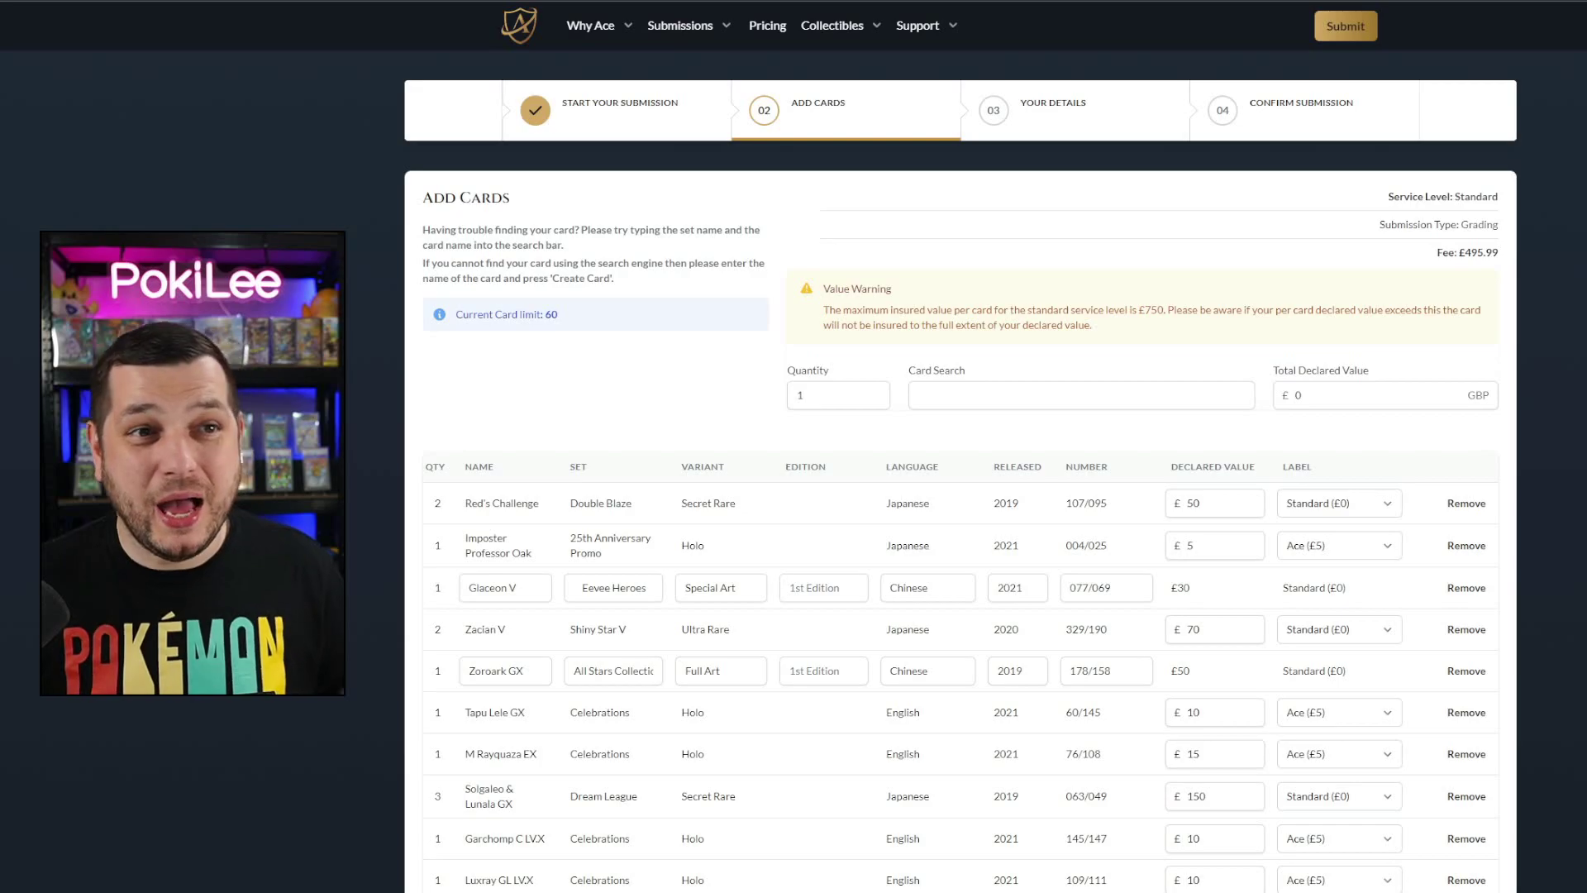
scroll(960, 471, "down", 5)
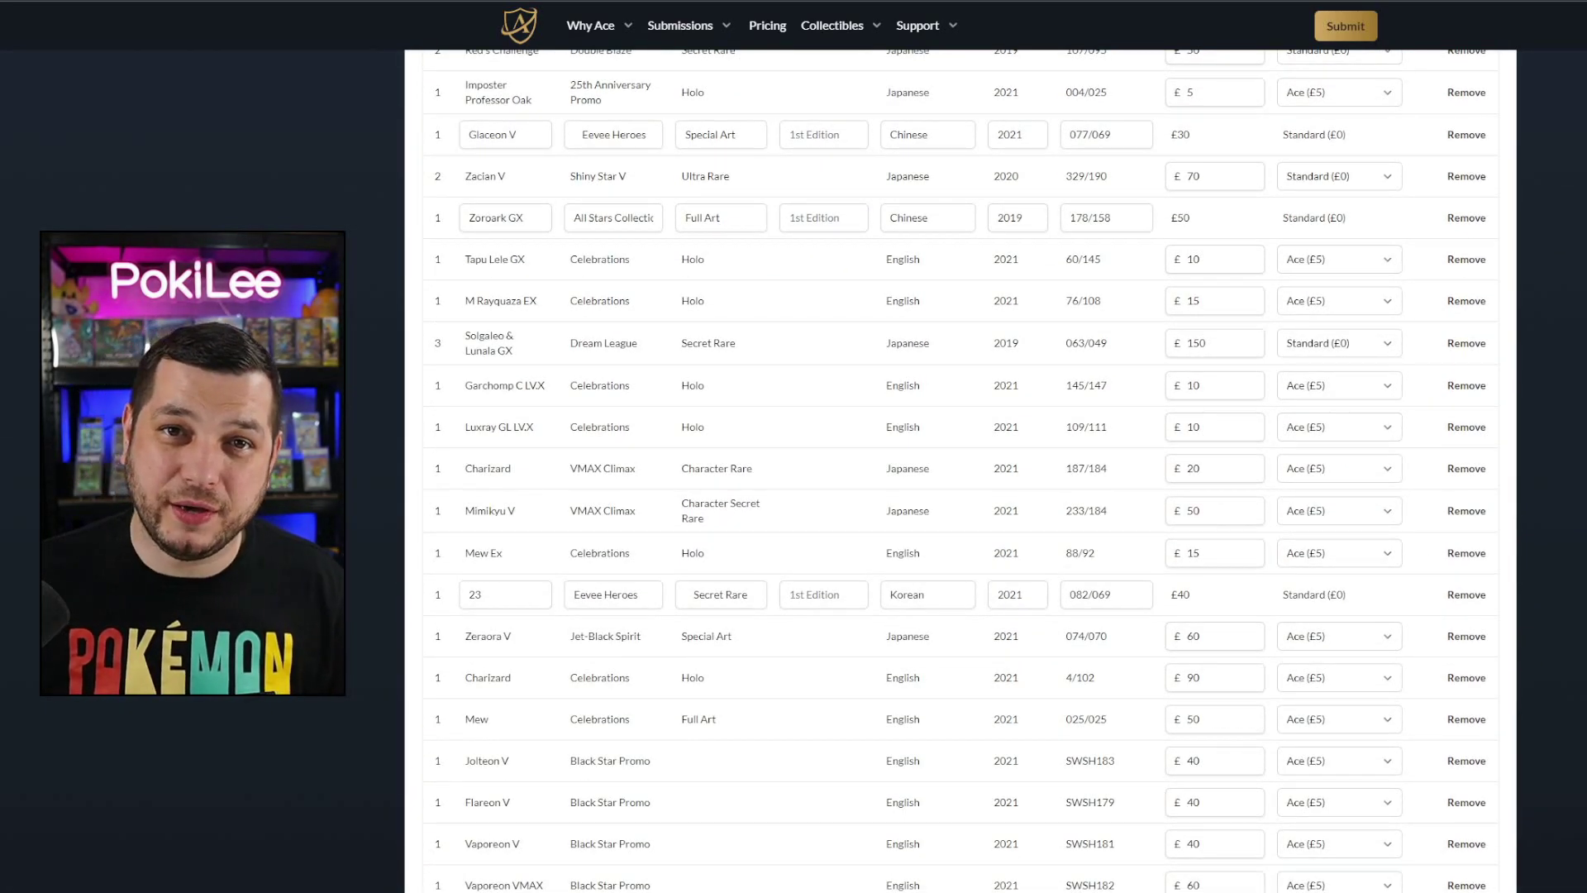
scroll(961, 471, "down", 3)
scroll(961, 471, "up", 8)
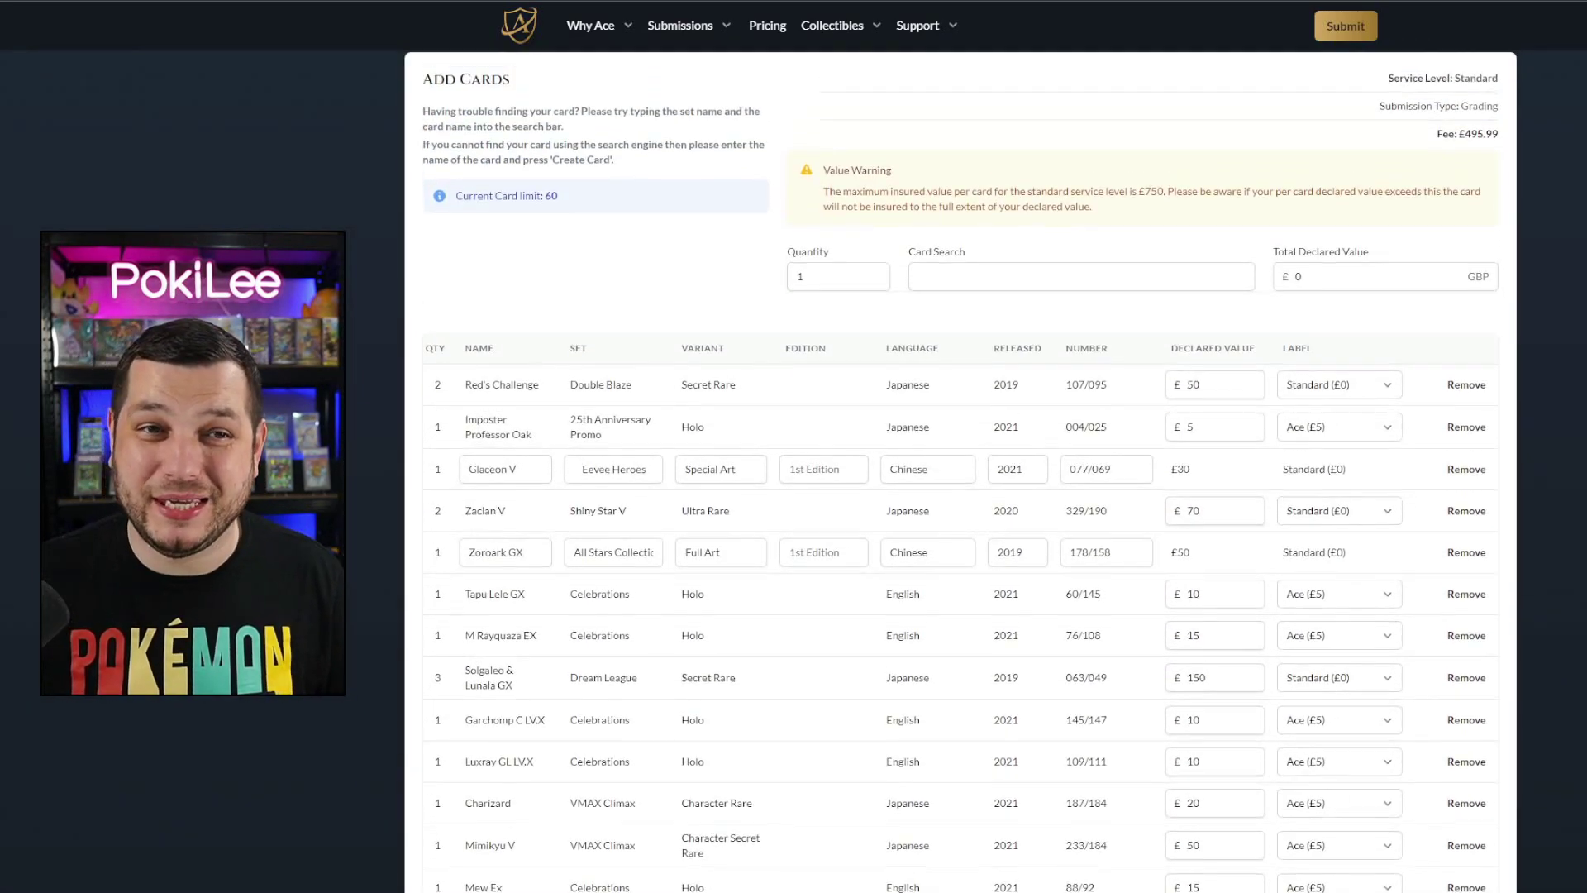
scroll(960, 471, "up", 1)
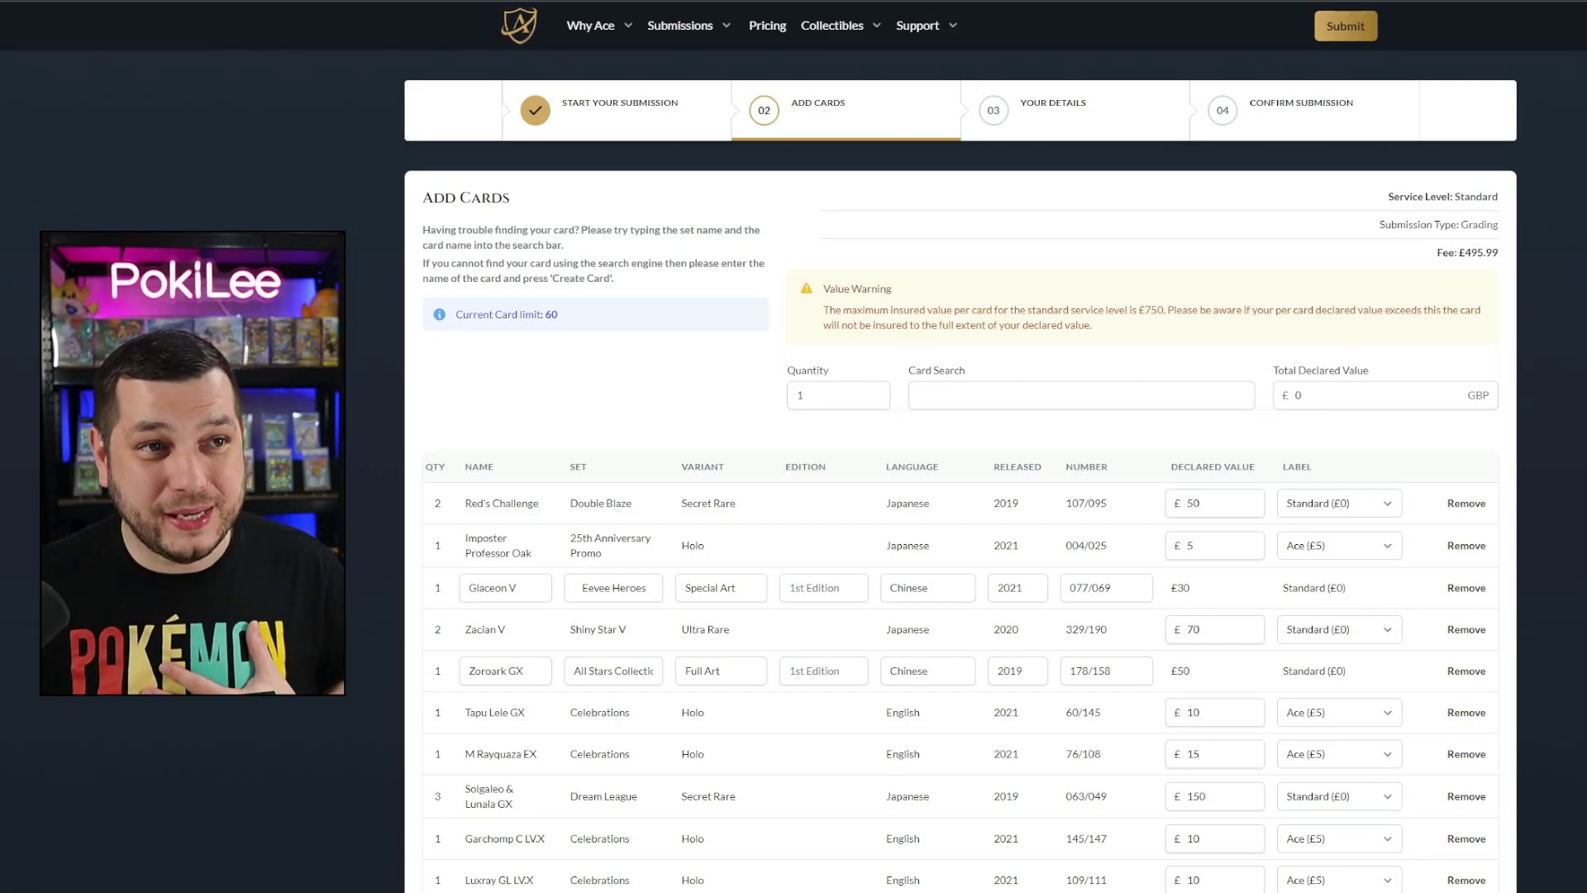
scroll(961, 471, "down", 5)
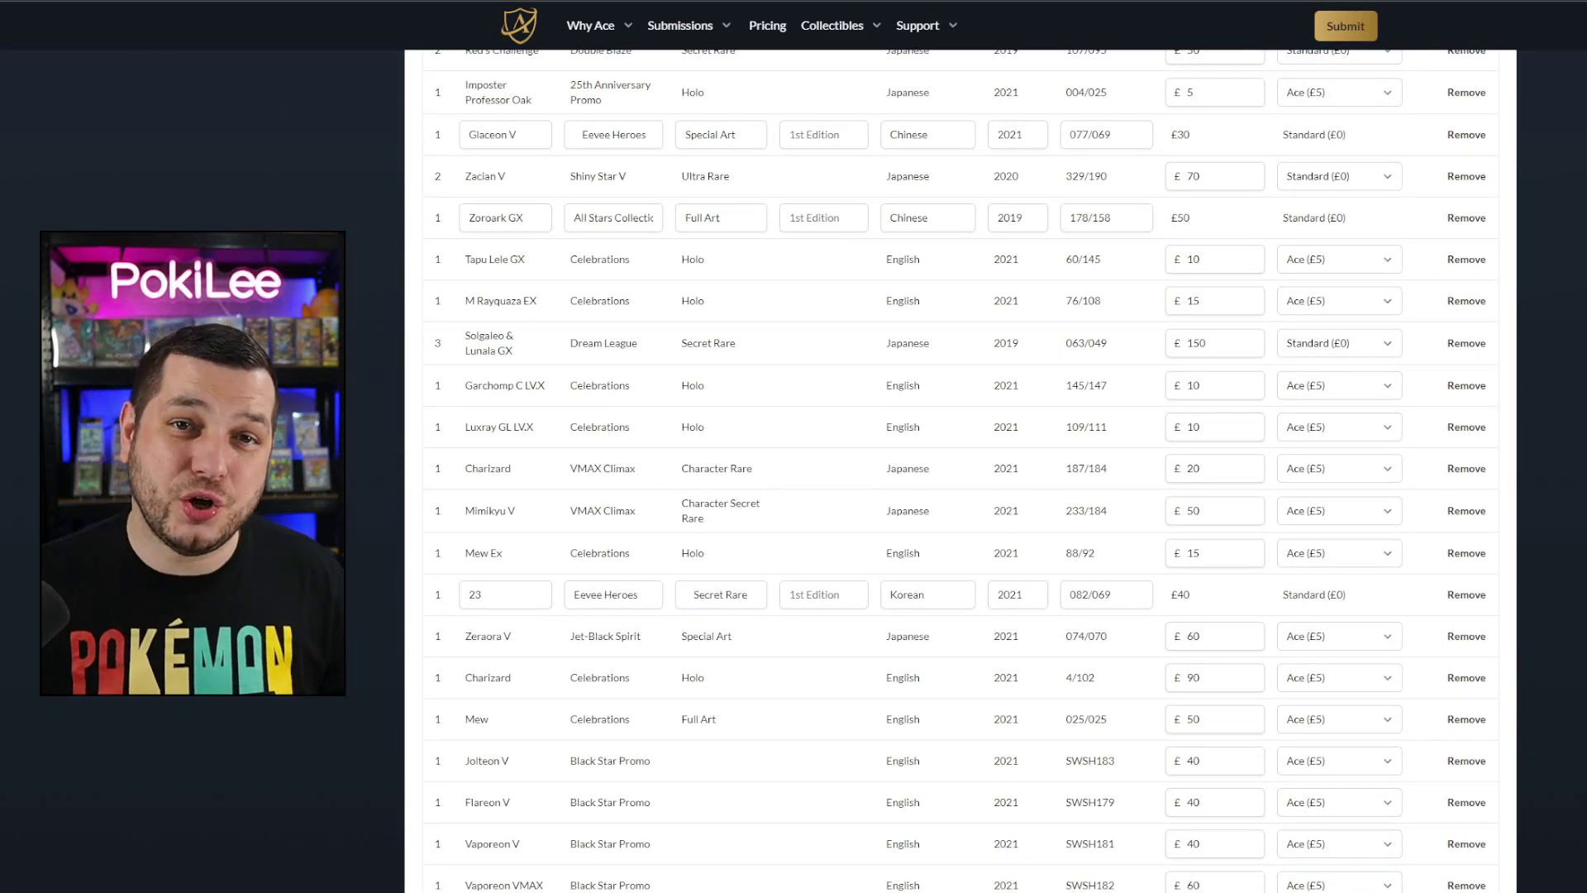
scroll(1438, 259, "up", 5)
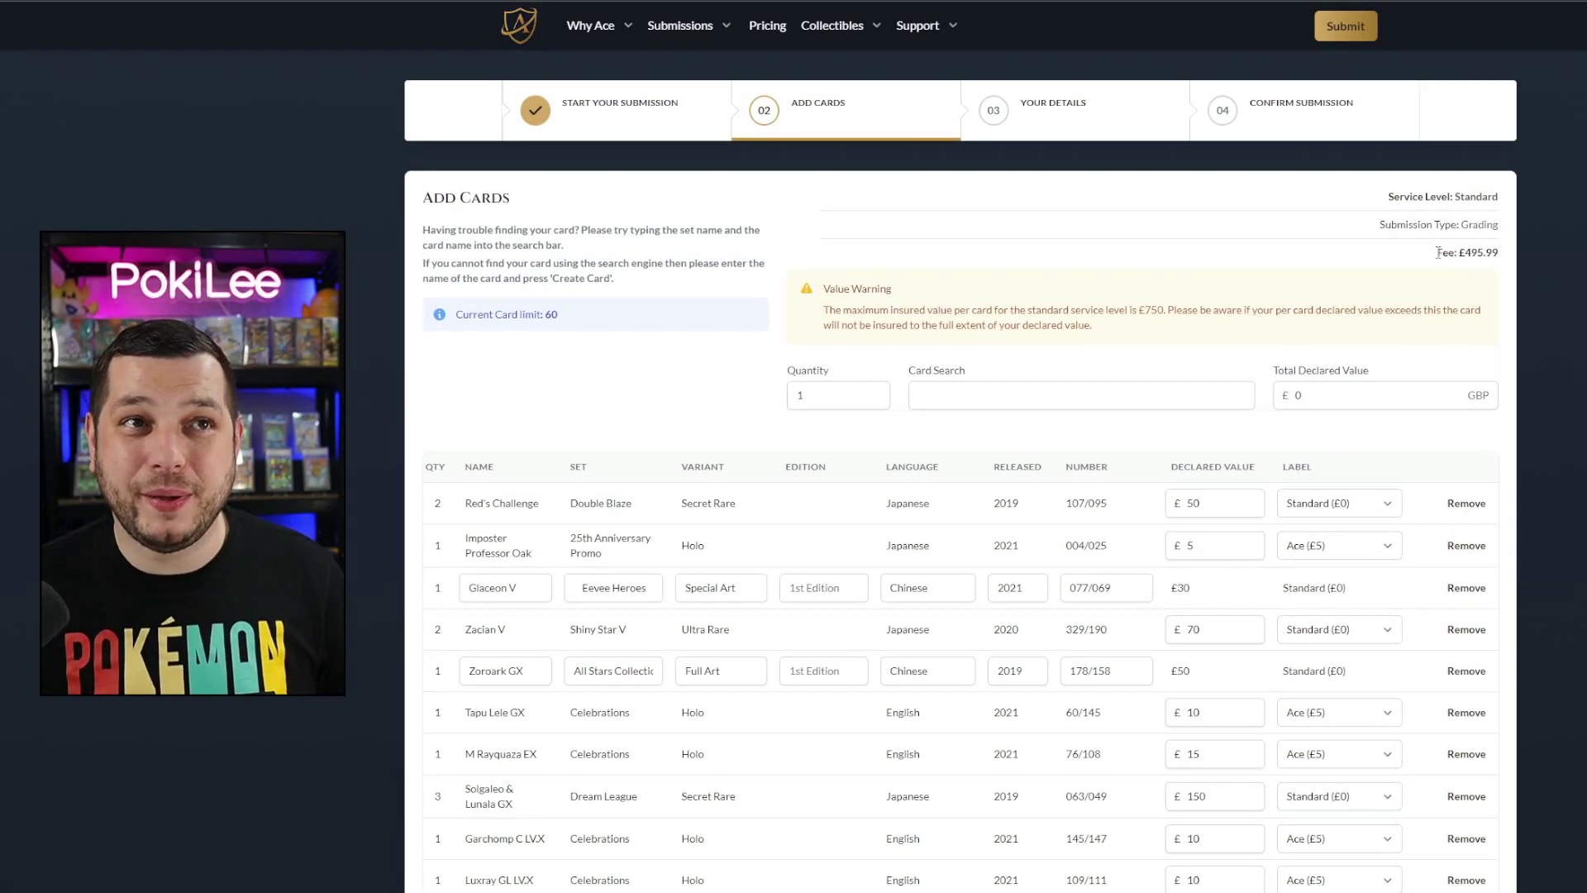
left_click_drag(1438, 259, 1508, 263)
left_click(1509, 262)
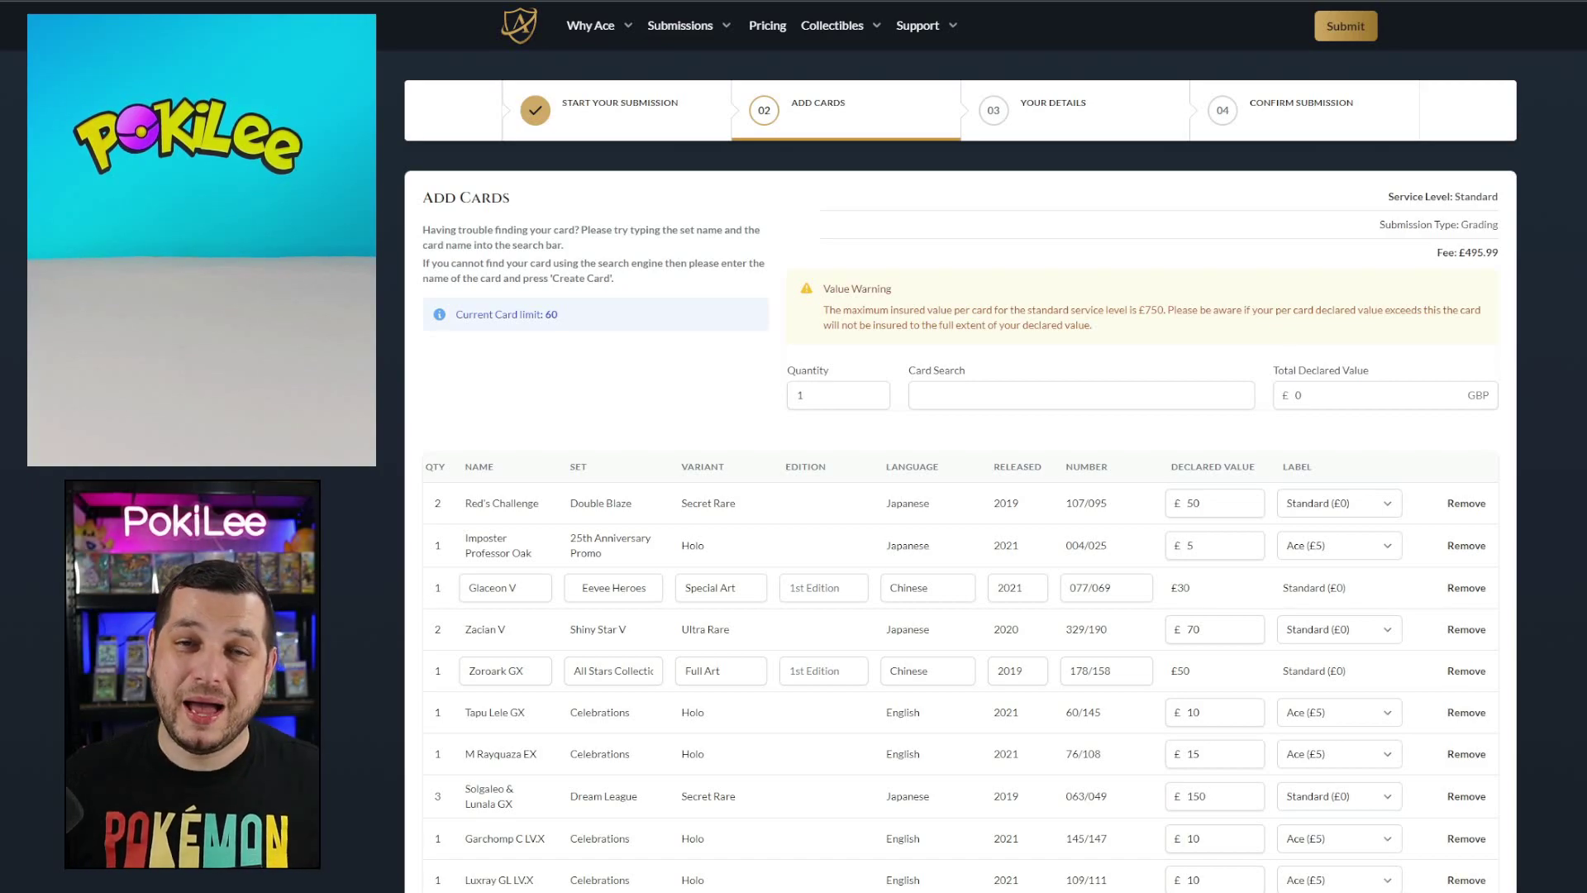
scroll(959, 496, "down", 10)
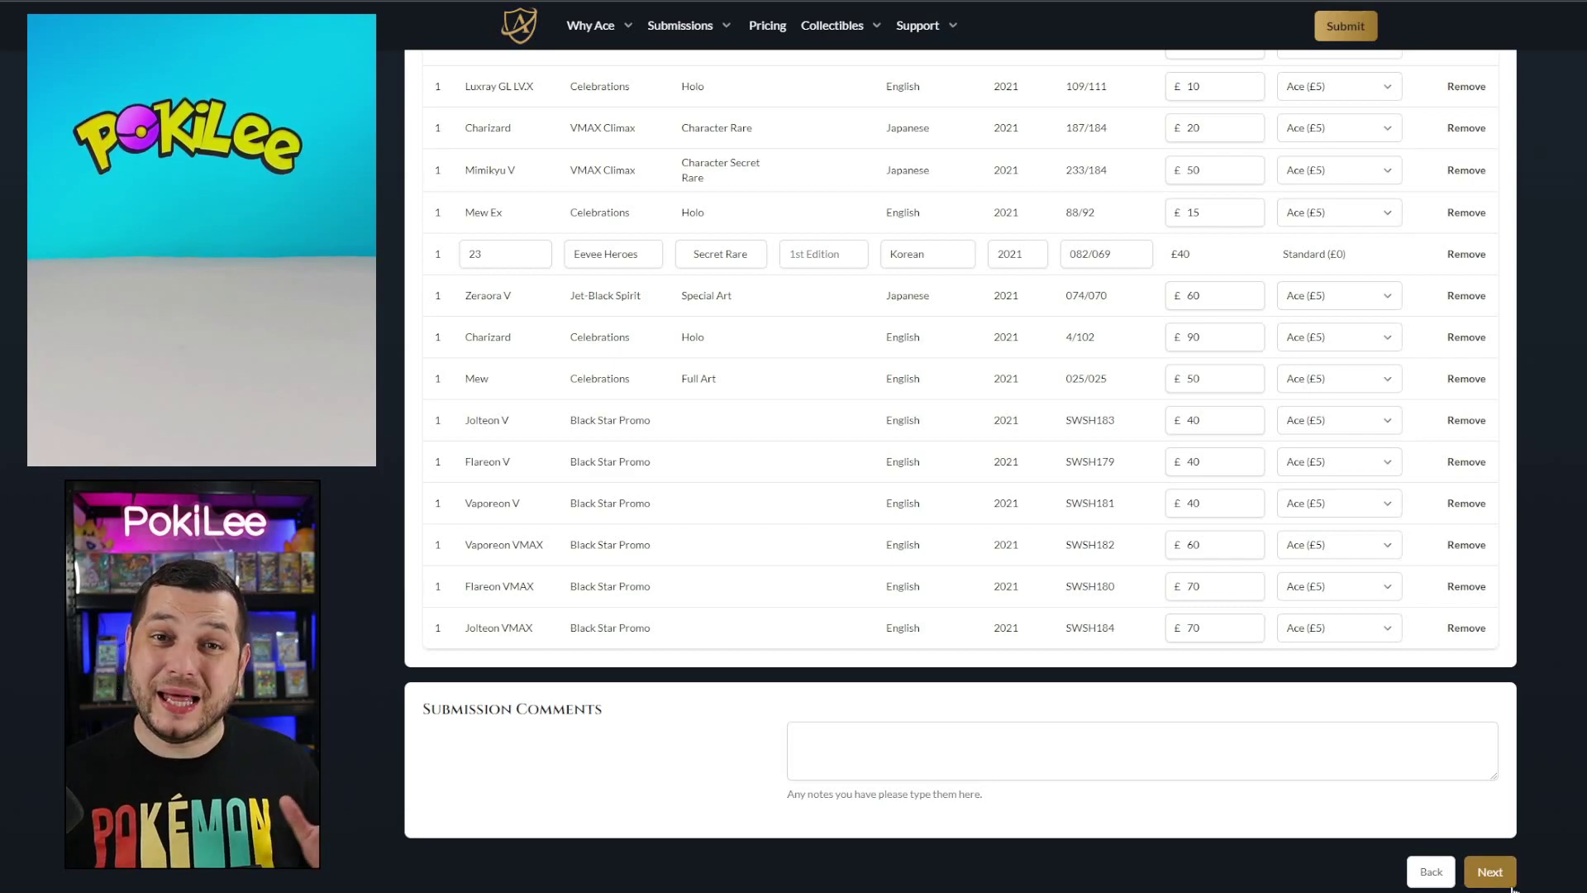
Continue past the card list and Your Details to the Confirm Submission review
left_click(1191, 742)
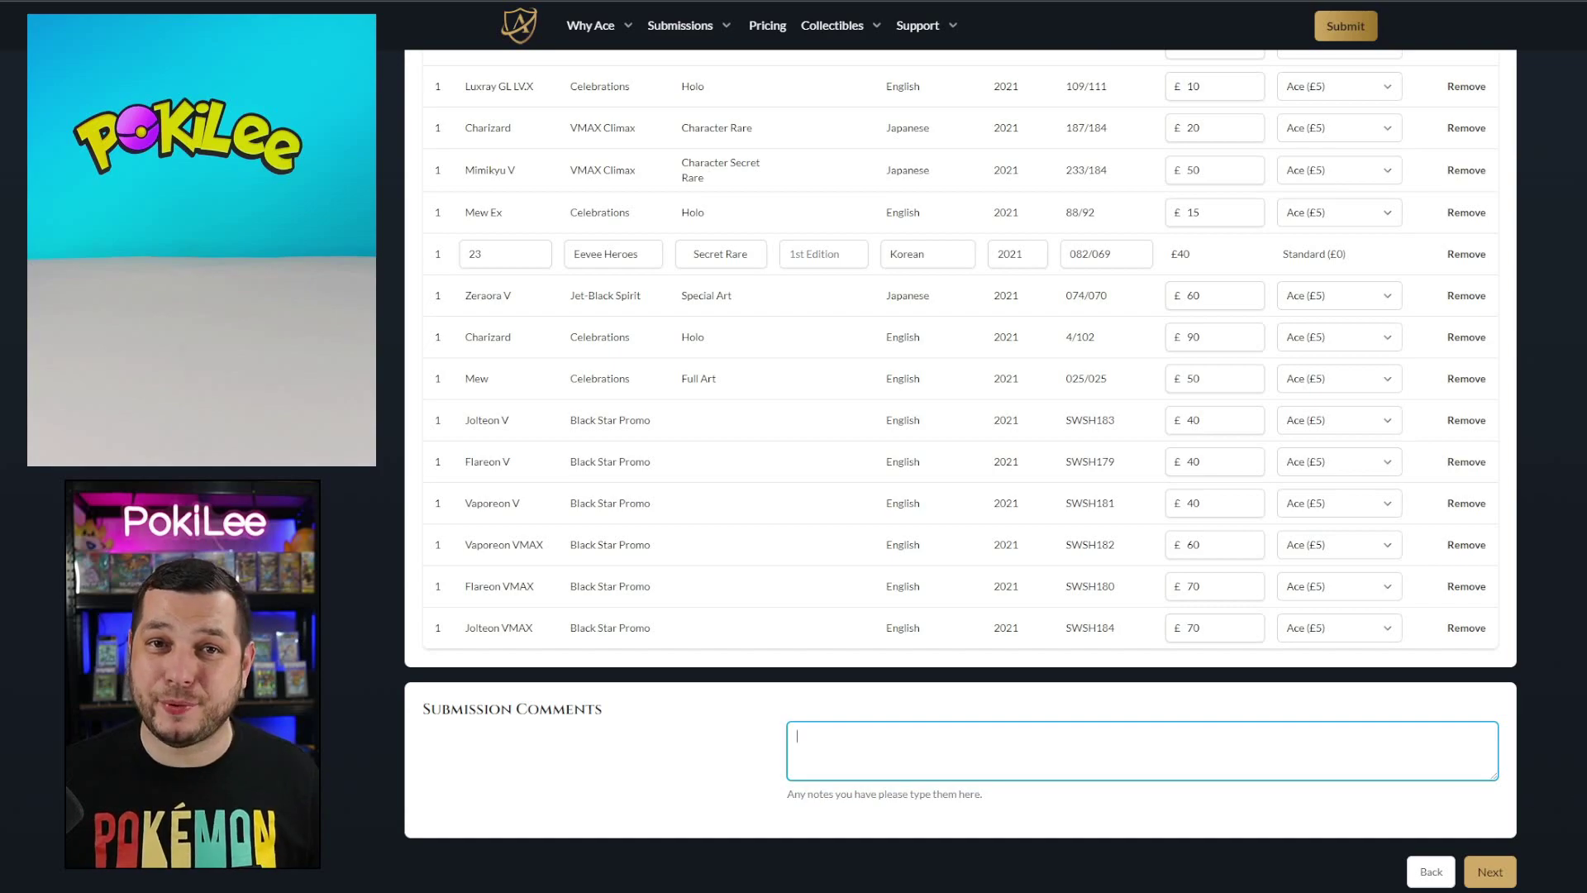
left_click(1496, 874)
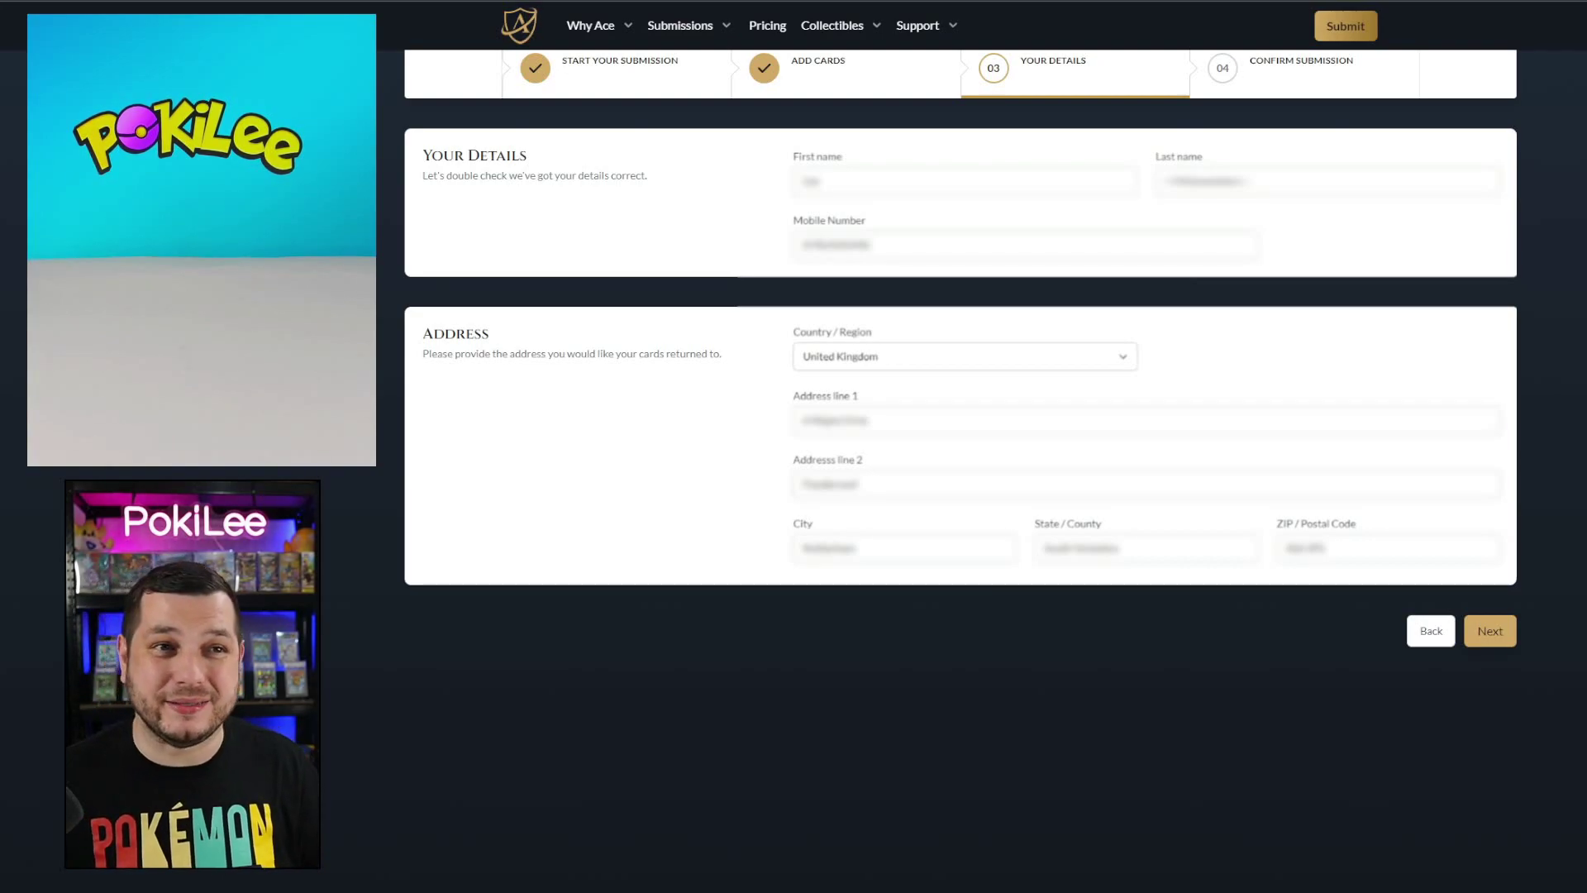
left_click(1487, 630)
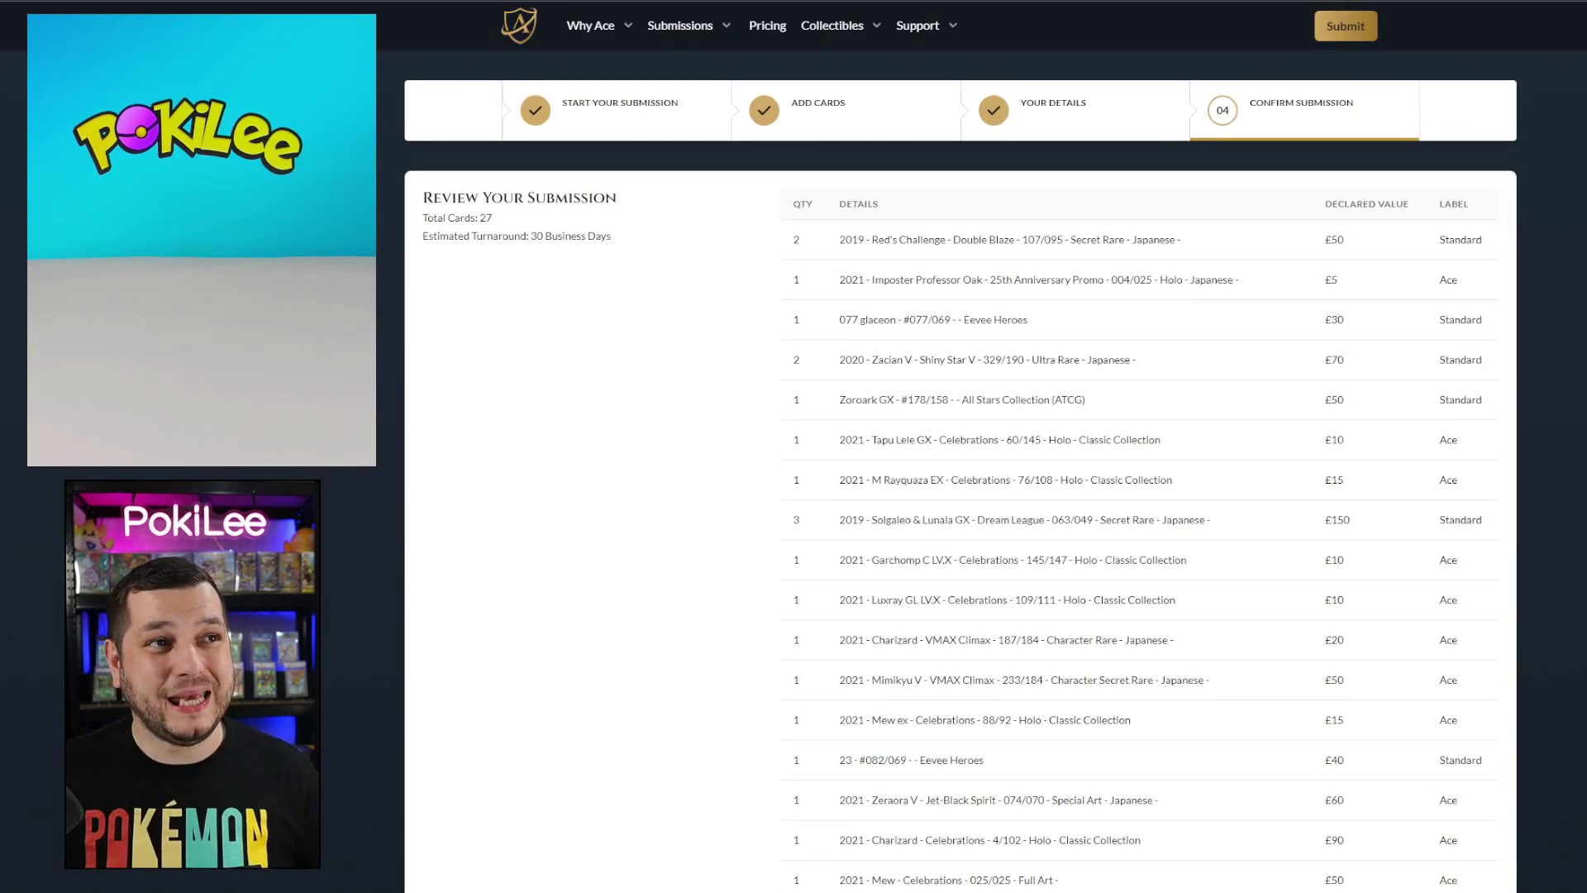
Pass the reCAPTCHA and complete the 27-card submission totalling £495.99
scroll(960, 470, "down", 5)
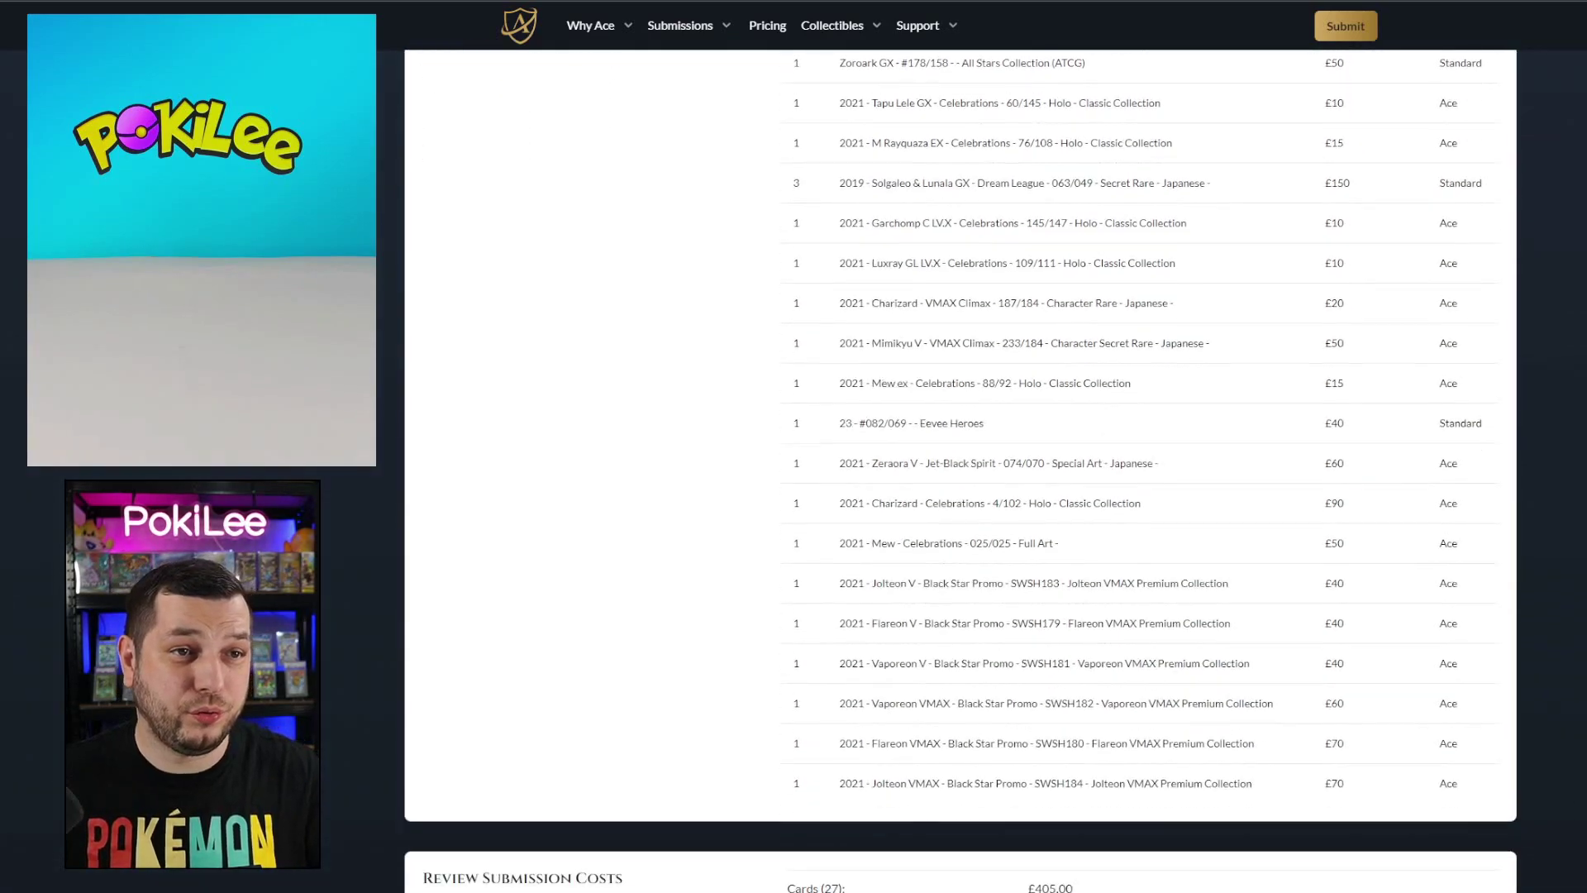
scroll(960, 469, "down", 4)
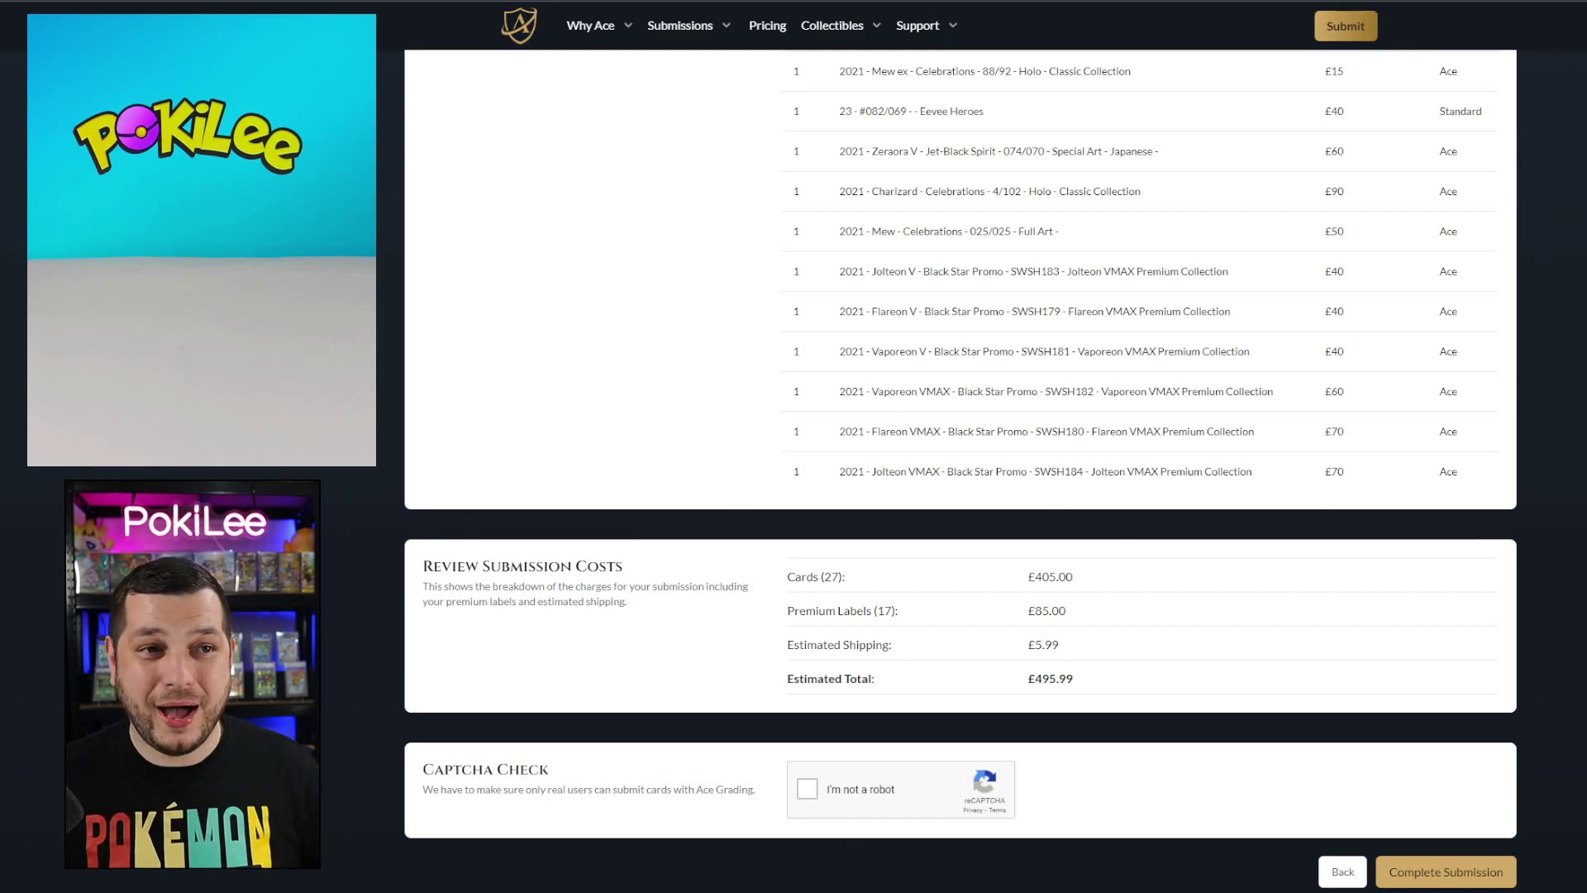
left_click(806, 789)
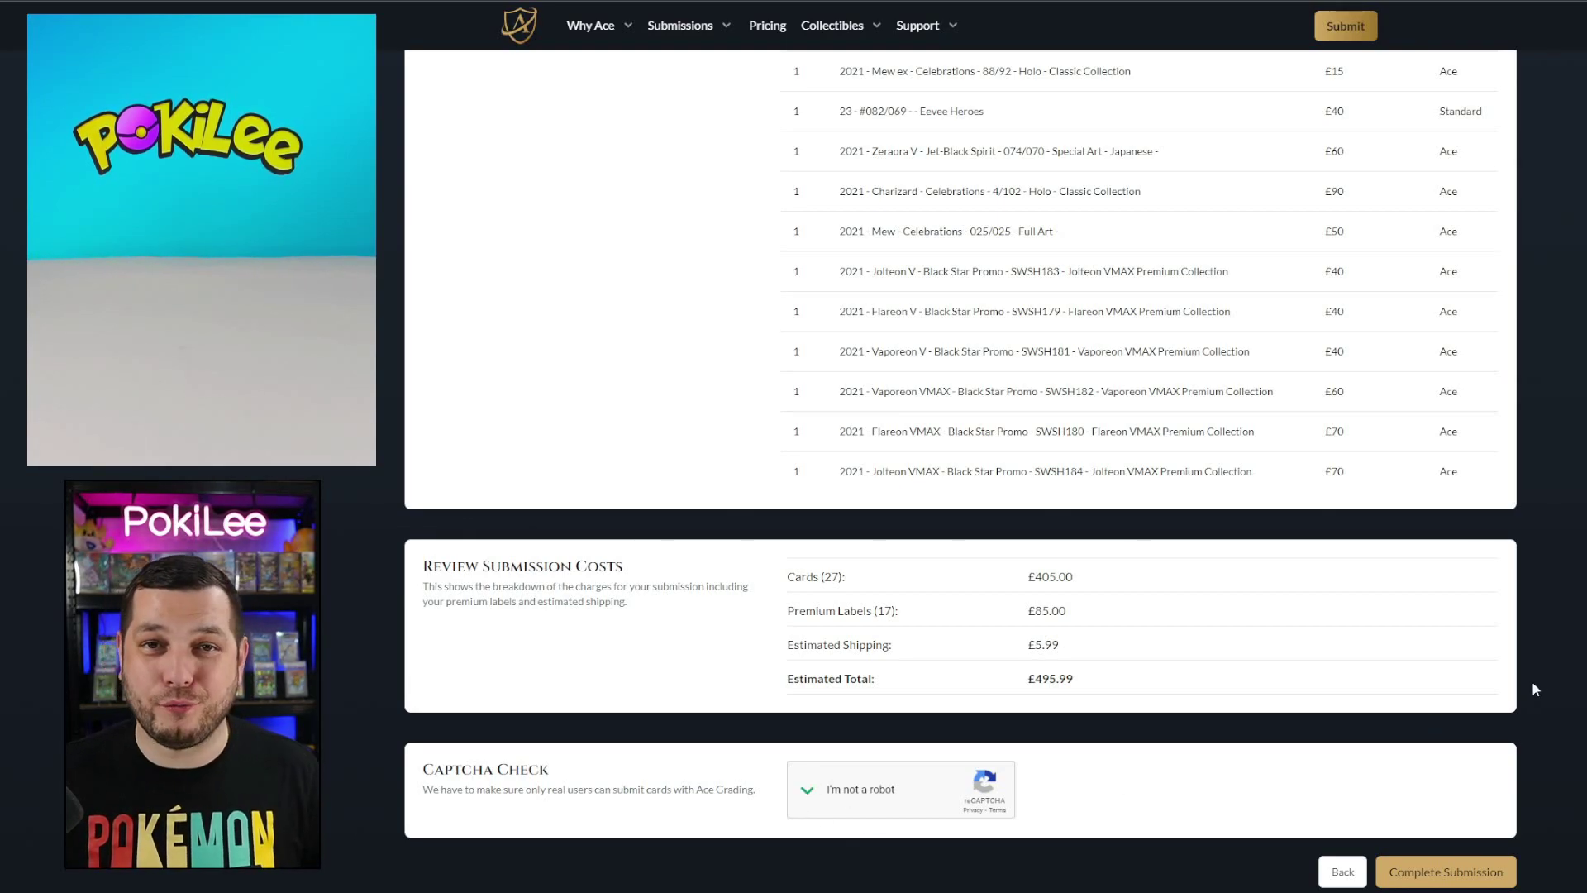
left_click(1446, 872)
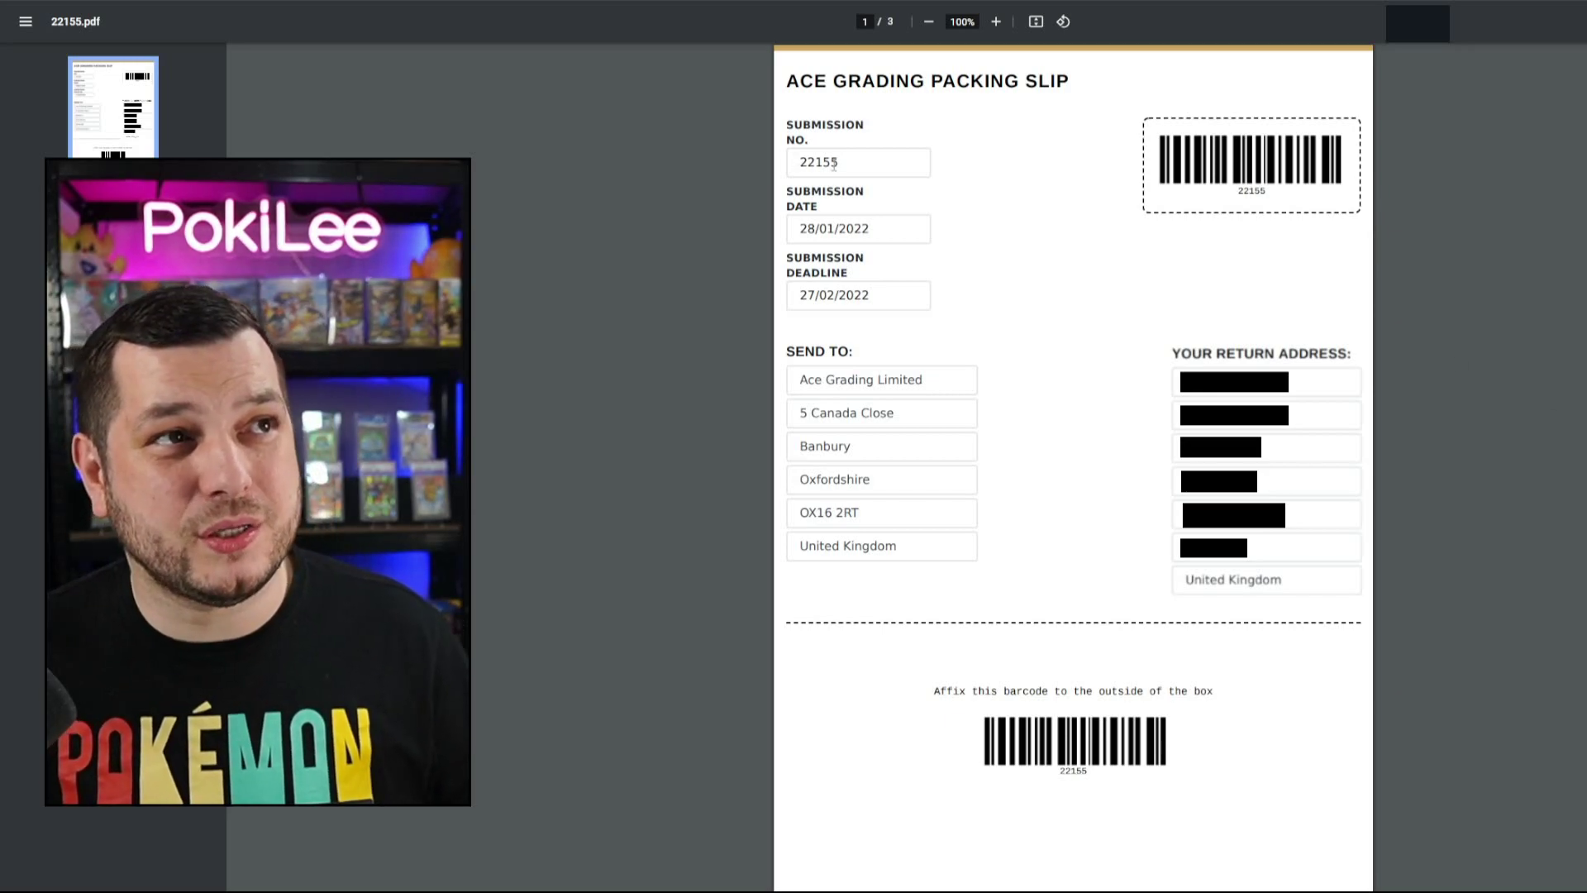
left_click_drag(845, 162, 797, 162)
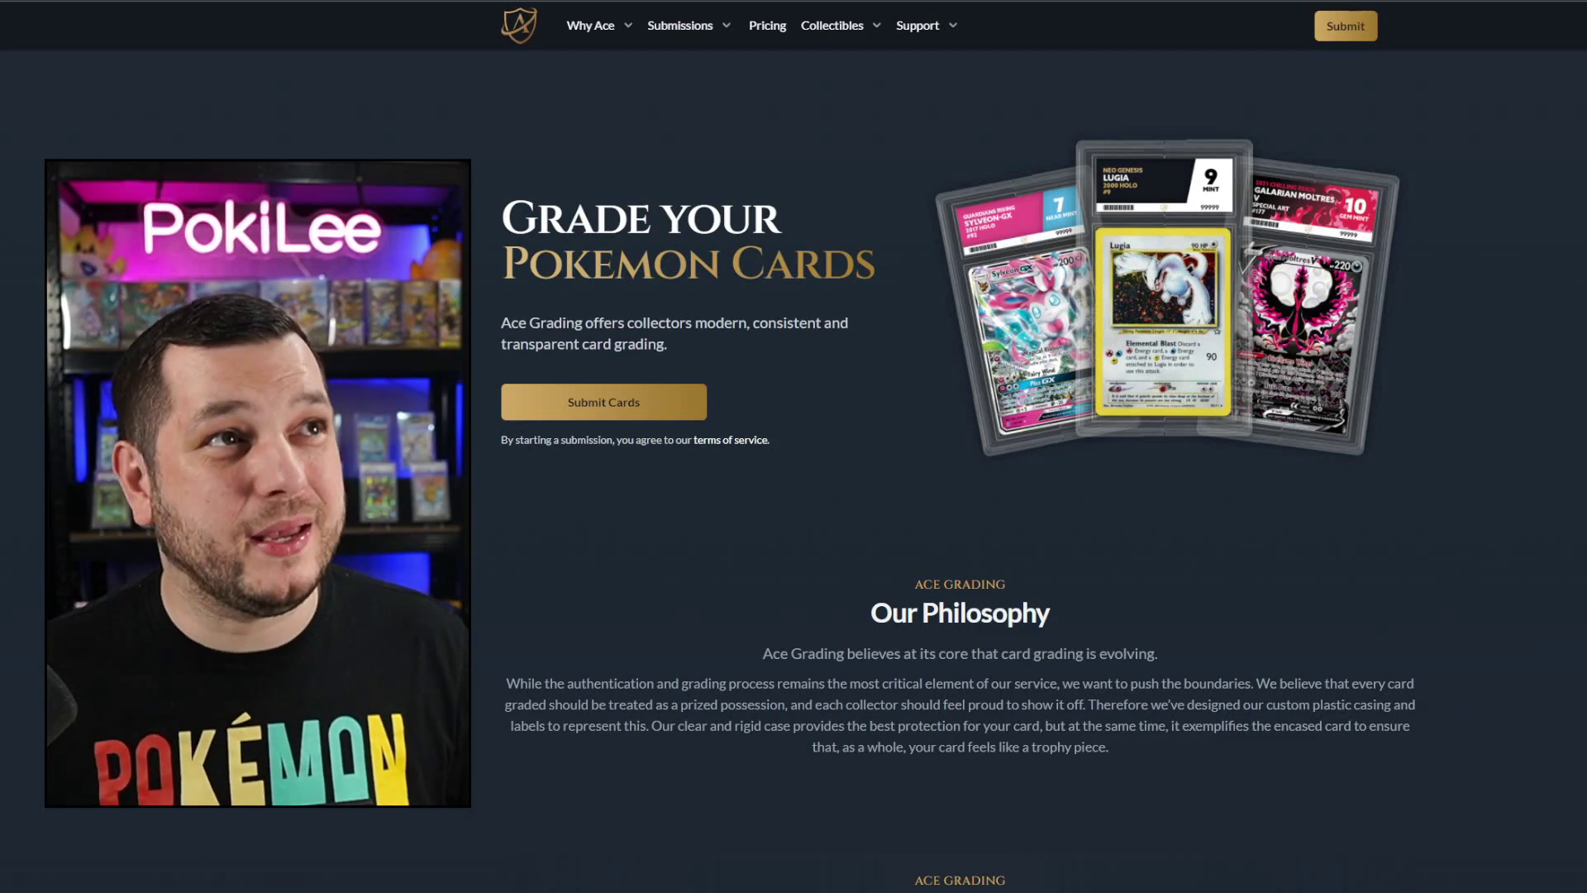
On the Submission Dashboard, view the new submission, then the older 20-card one at QA Check 1
left_click(684, 43)
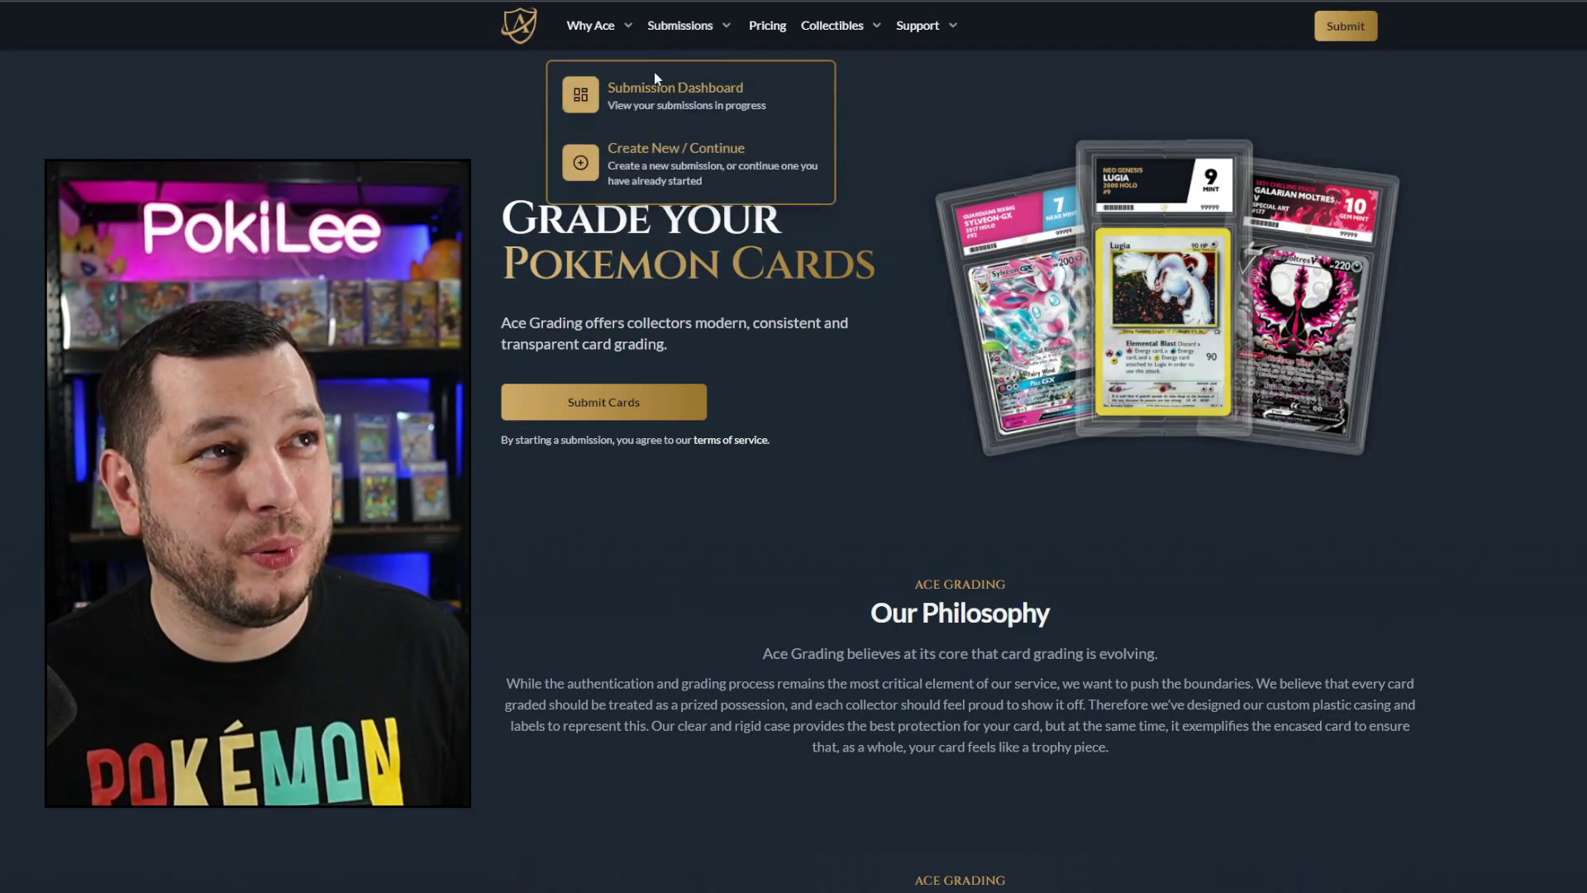
left_click(654, 86)
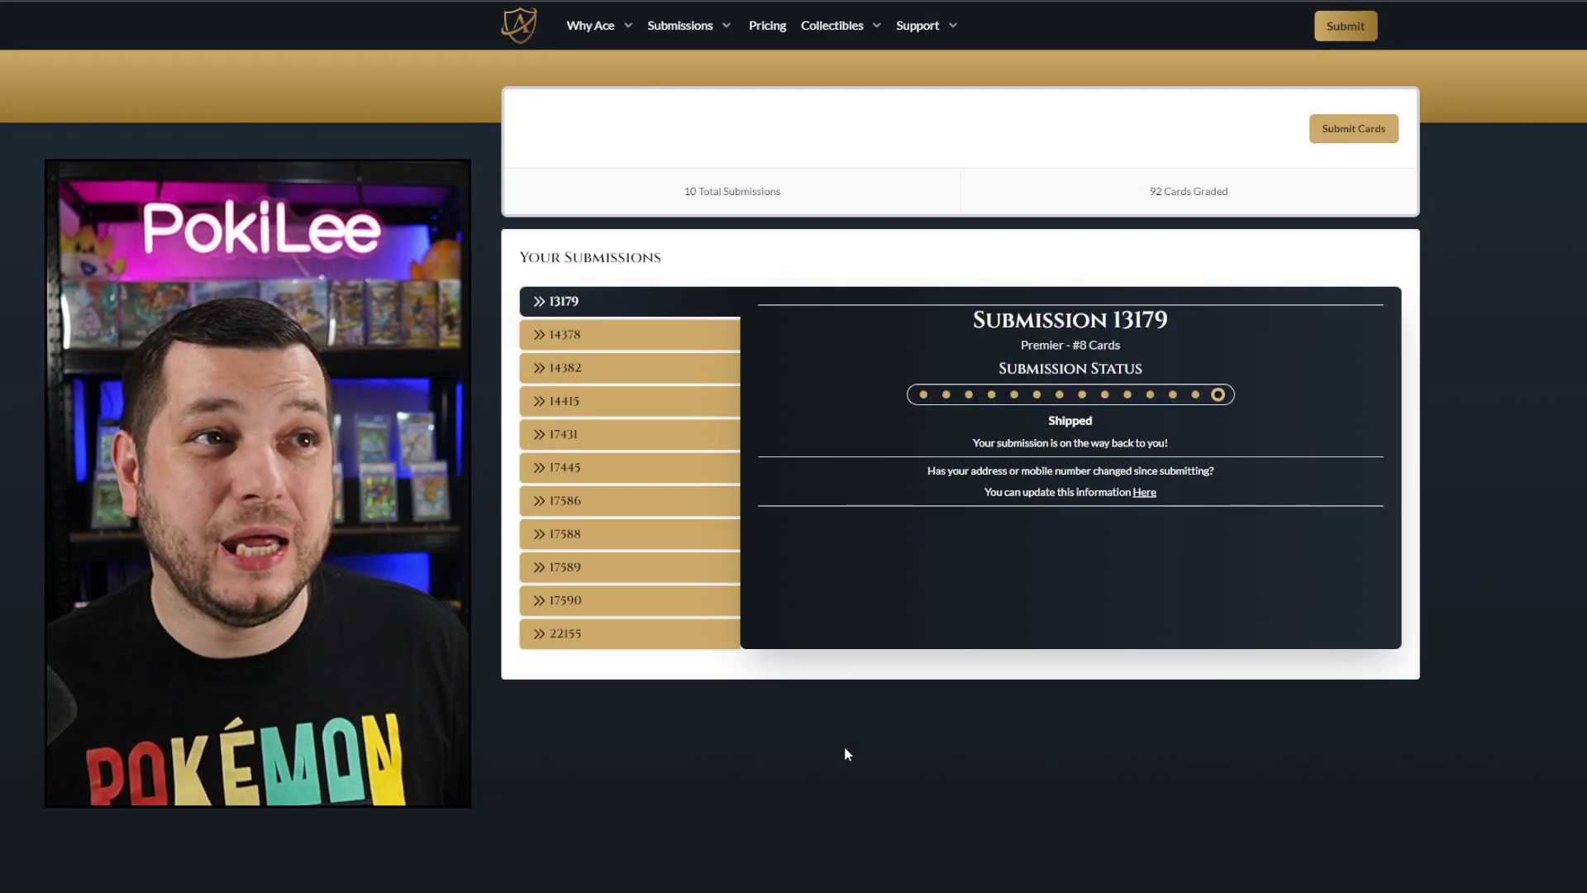
left_click(562, 633)
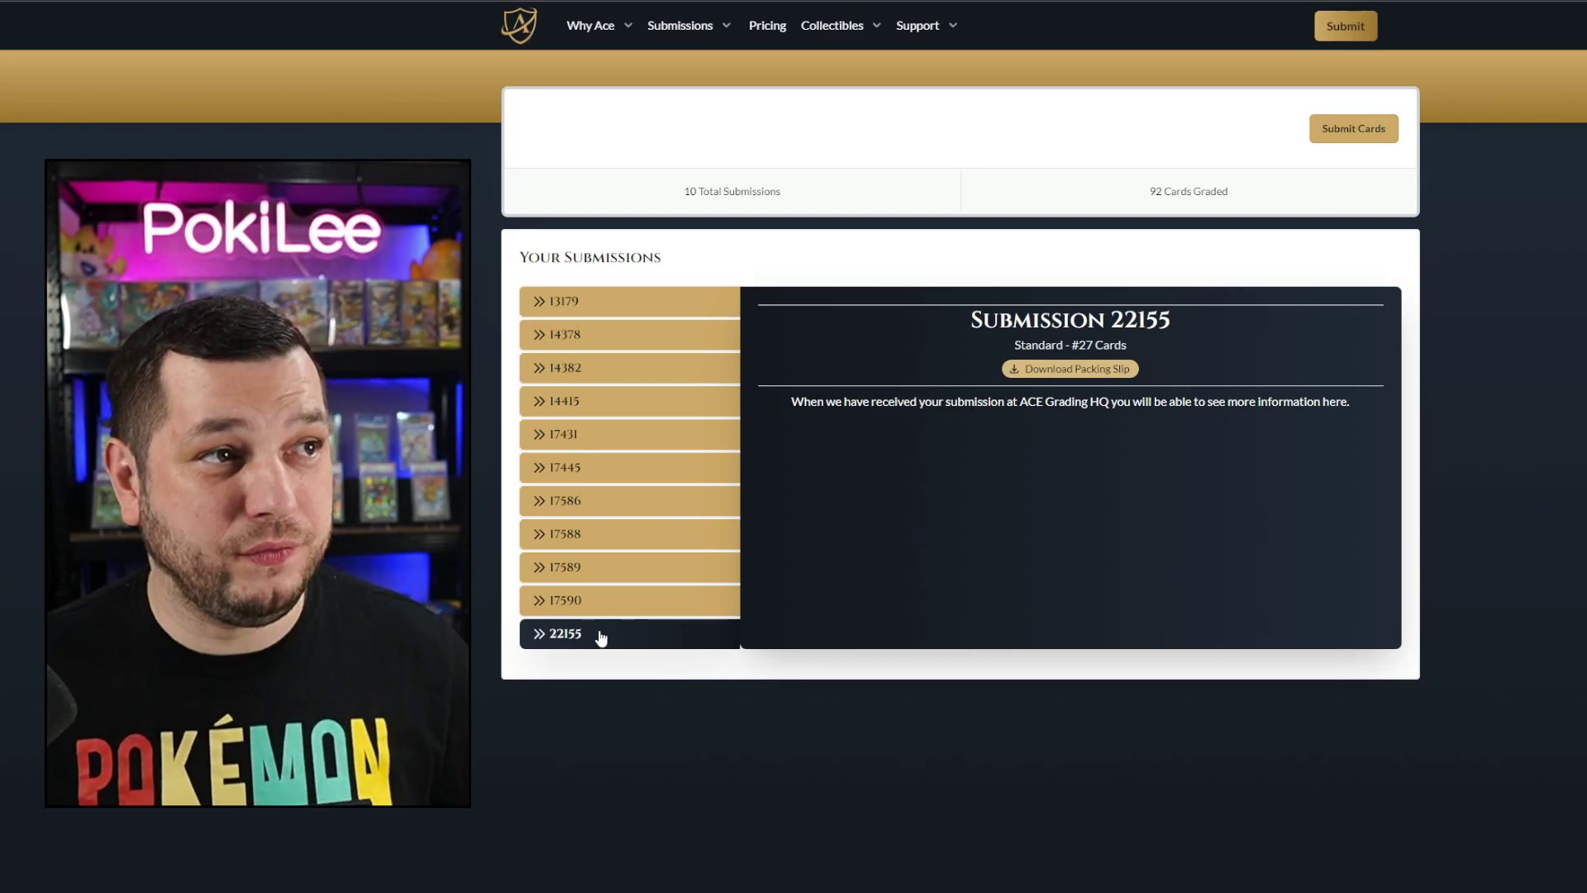
left_click(594, 602)
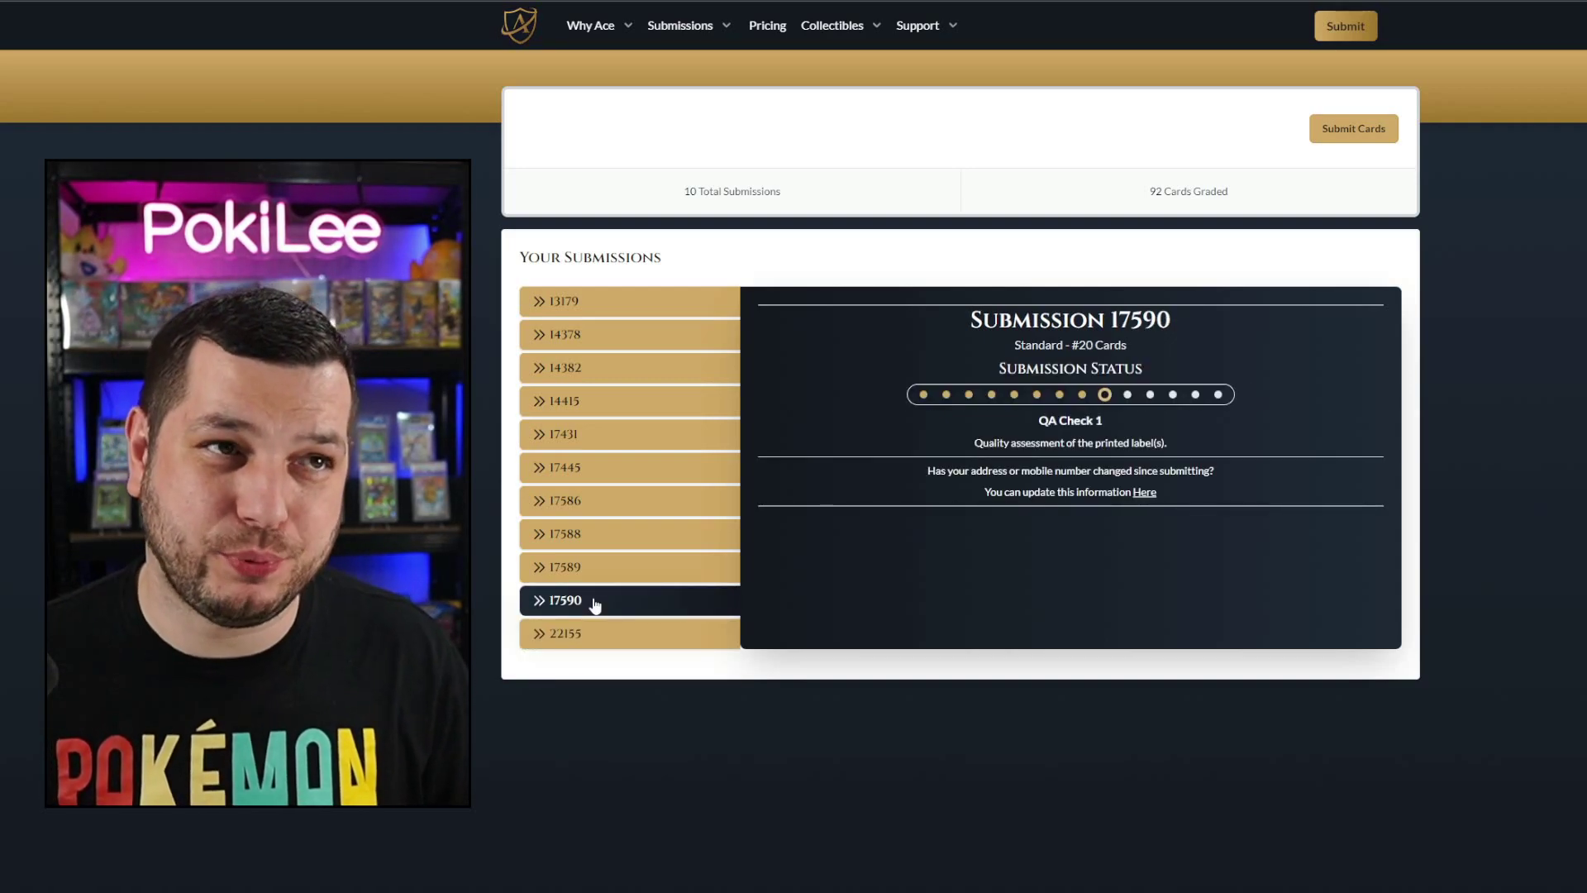
mouse_move(1105, 398)
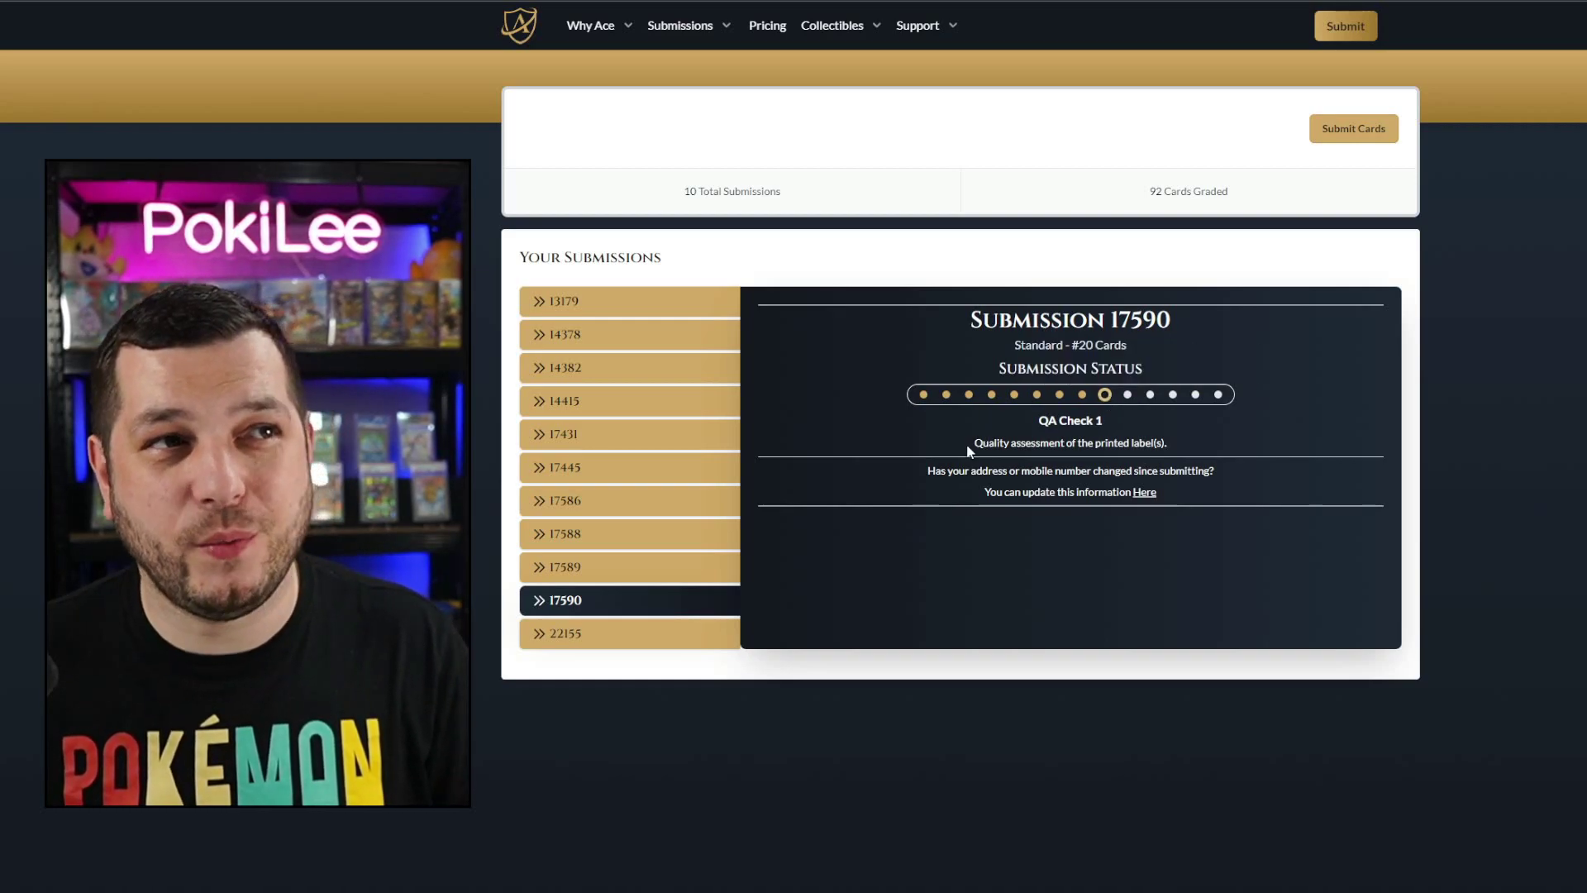
mouse_move(922, 396)
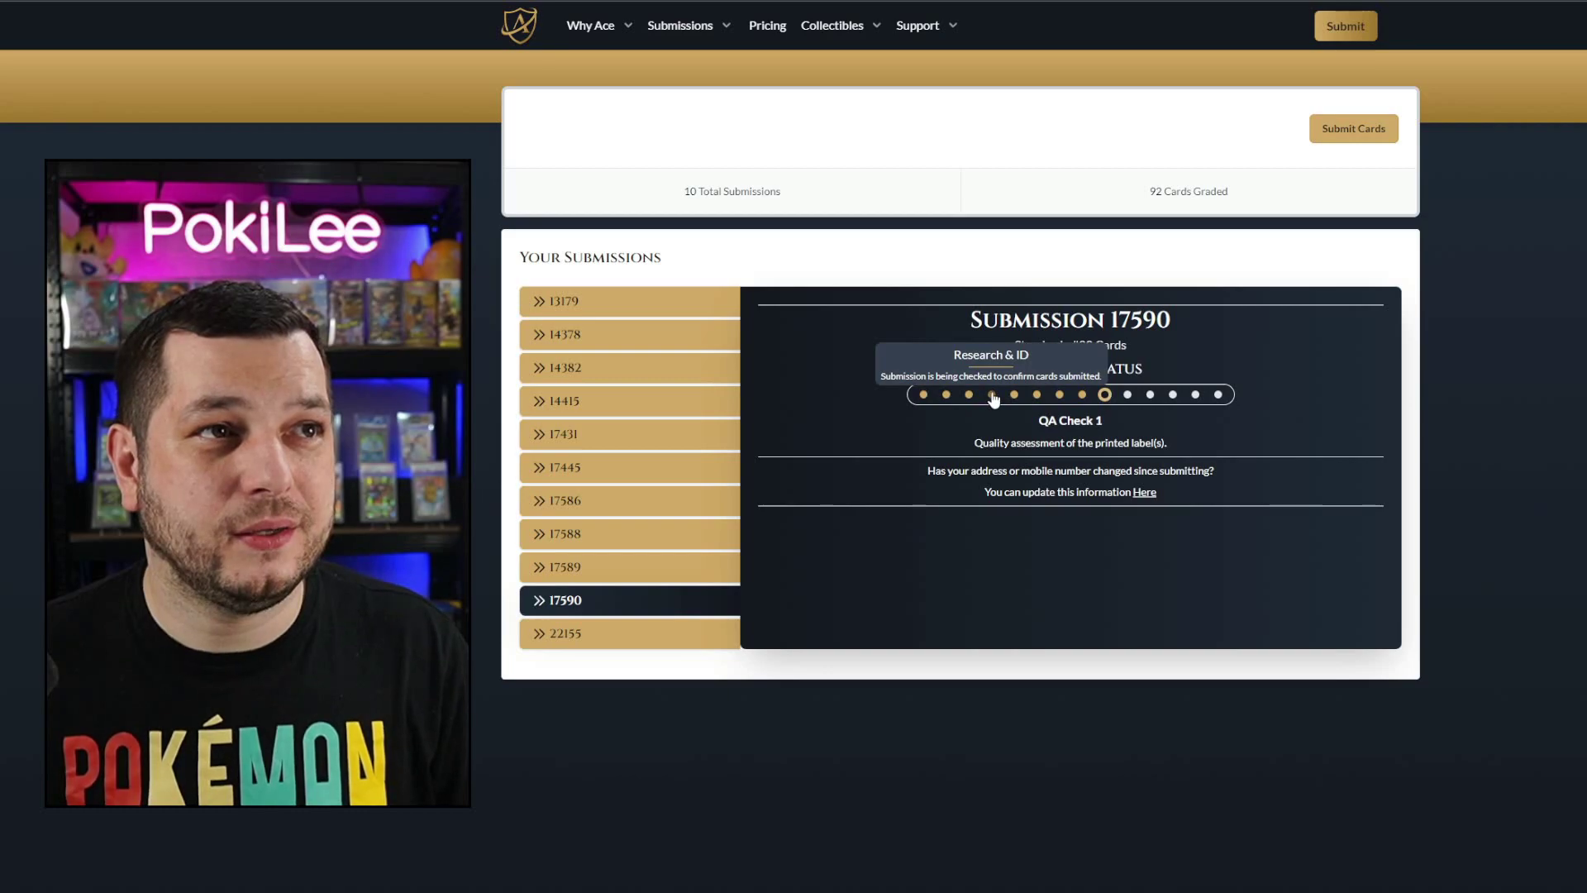
mouse_move(1016, 400)
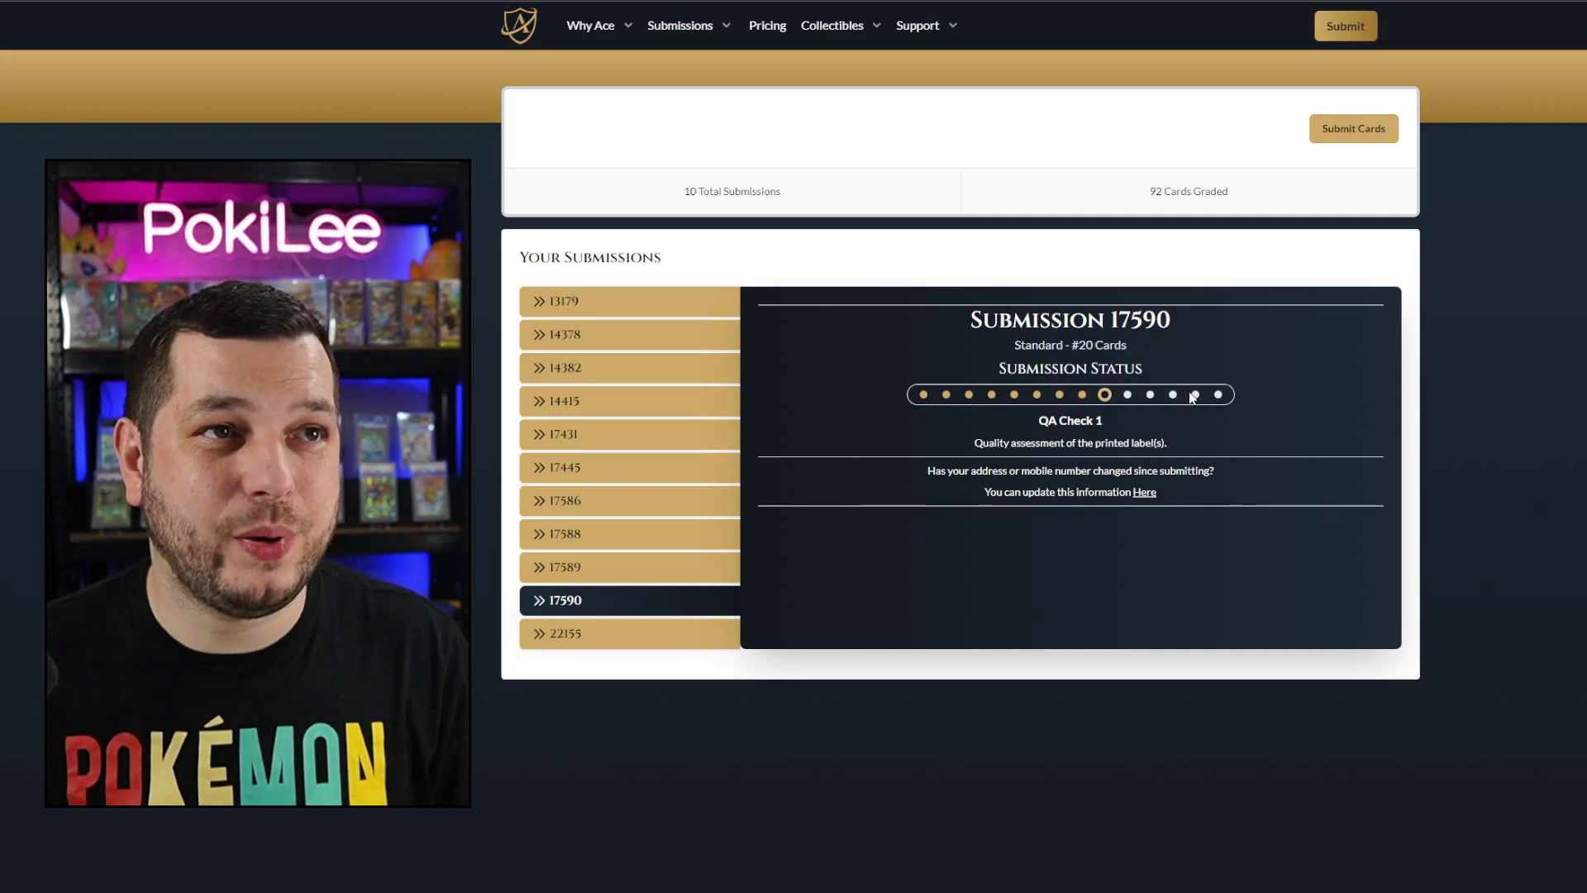
mouse_move(1220, 399)
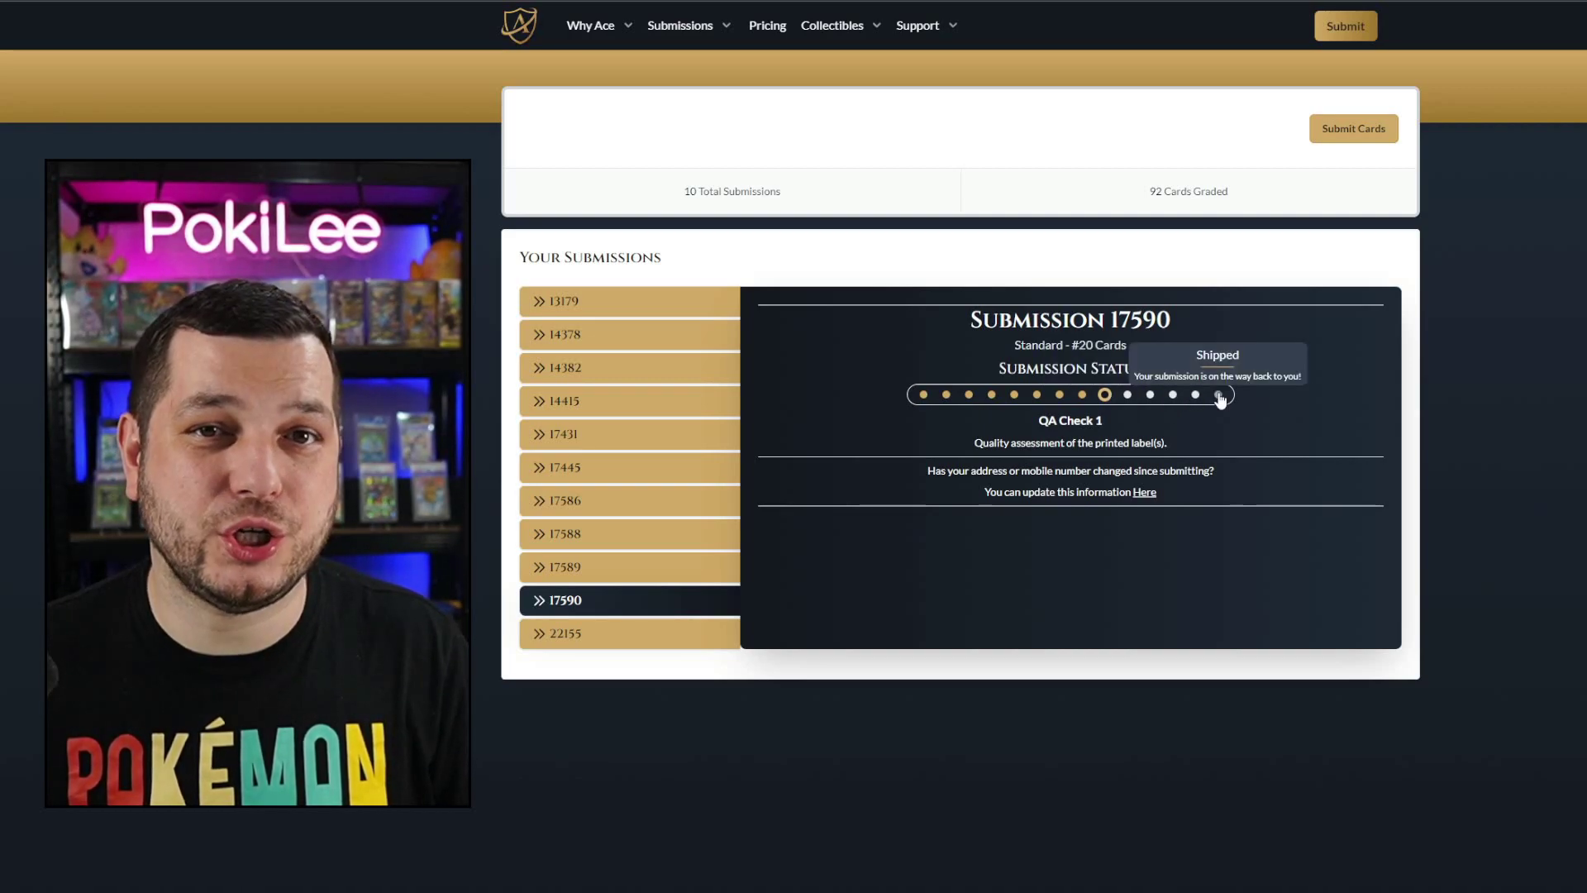